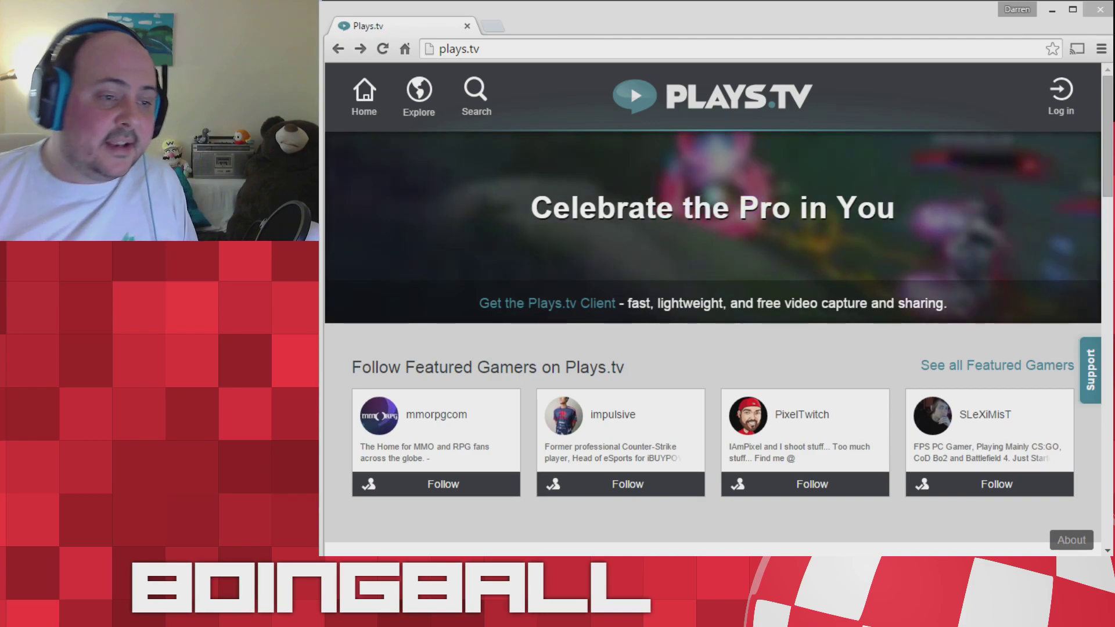
Step: Download the Plays.tv Client (beta) installer from the Plays.tv download page in Chrome
click(554, 303)
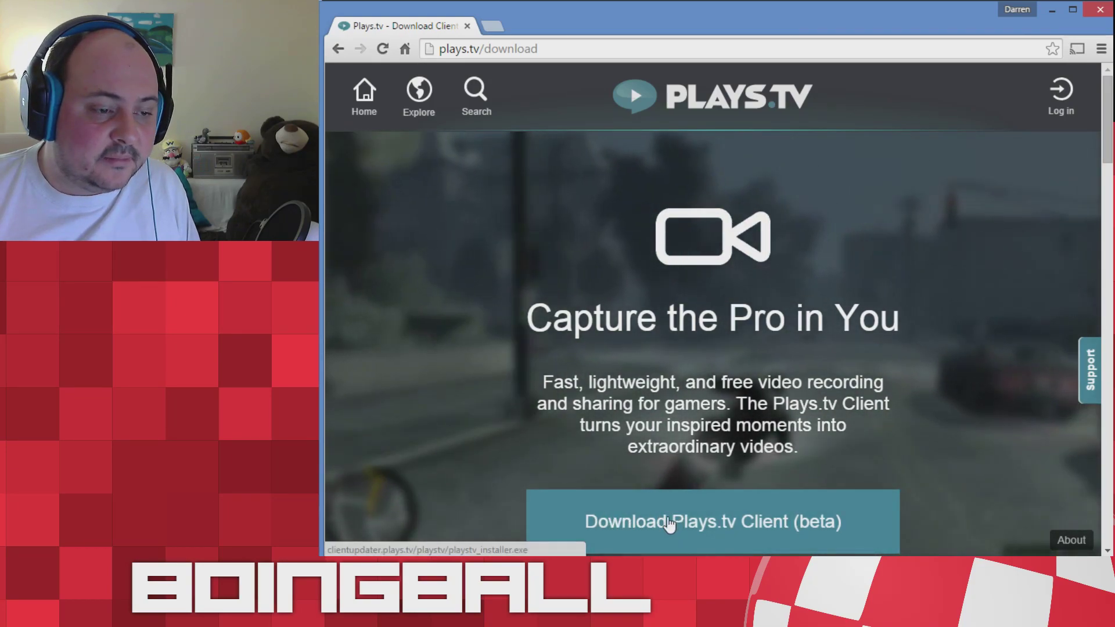
click(657, 527)
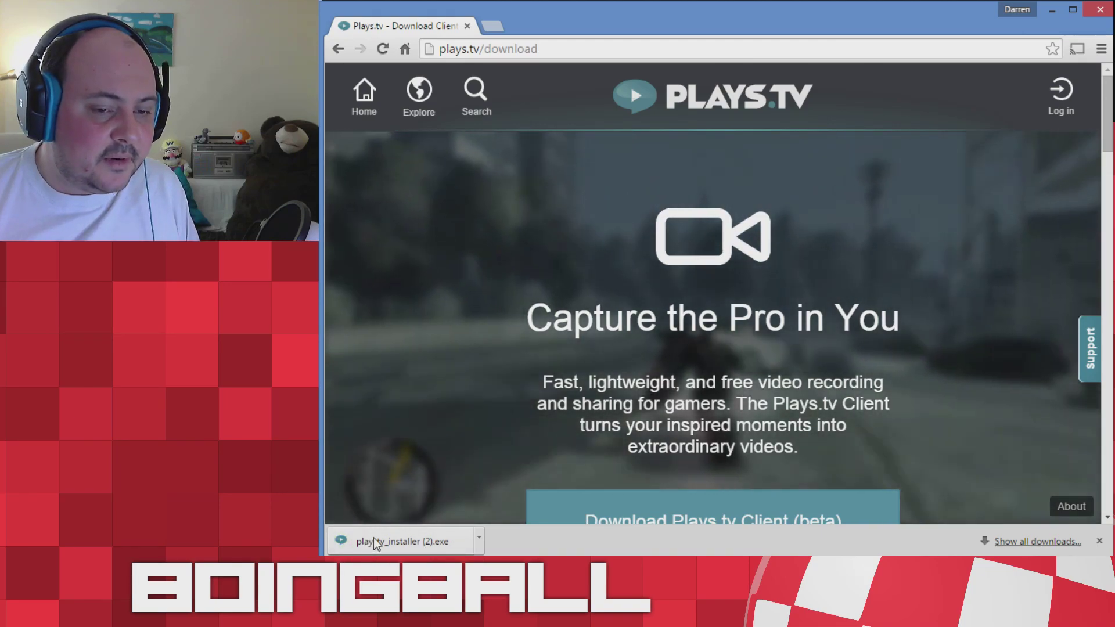
Step: Run the downloaded installer and let the client open to an empty My Videos library
click(395, 541)
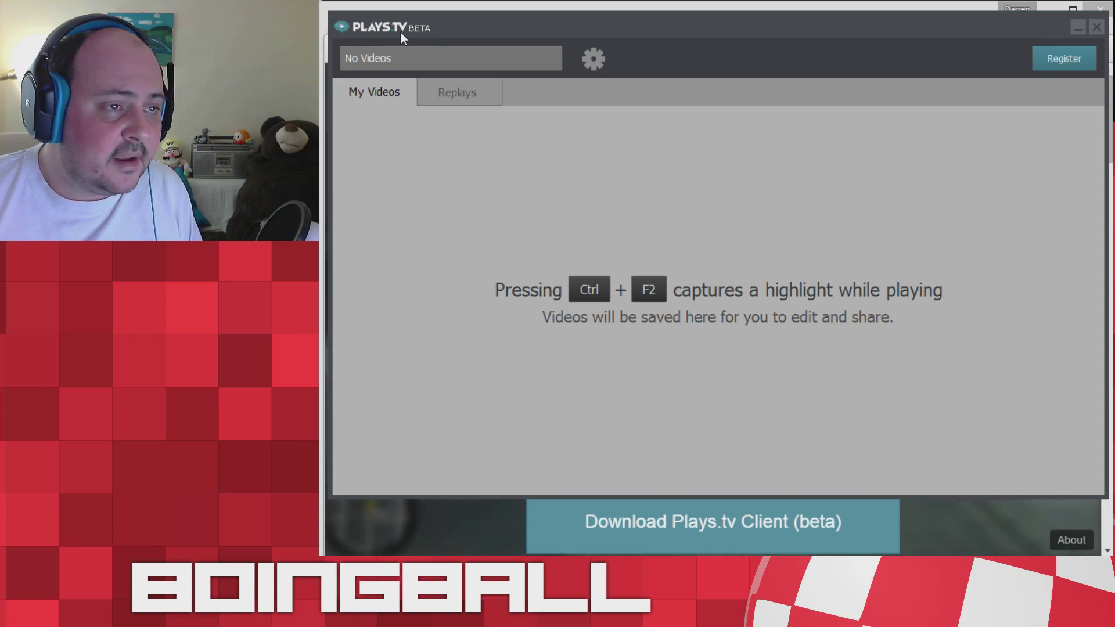
Step: Log in with the existing Plays.tv account and confirm Replays and My Videos are empty
click(1060, 63)
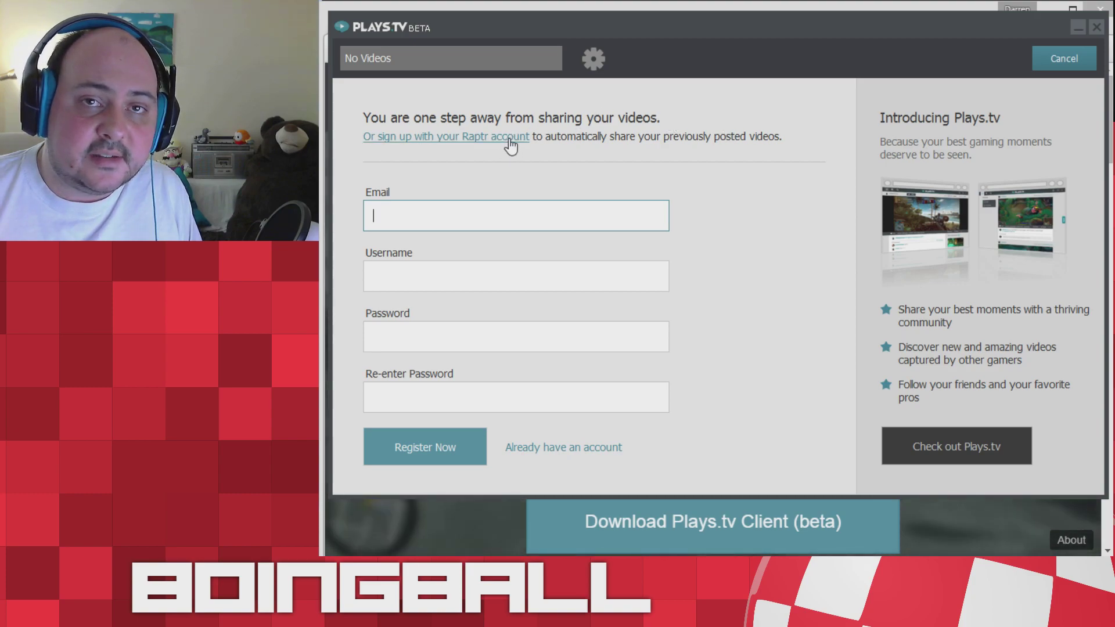
click(552, 450)
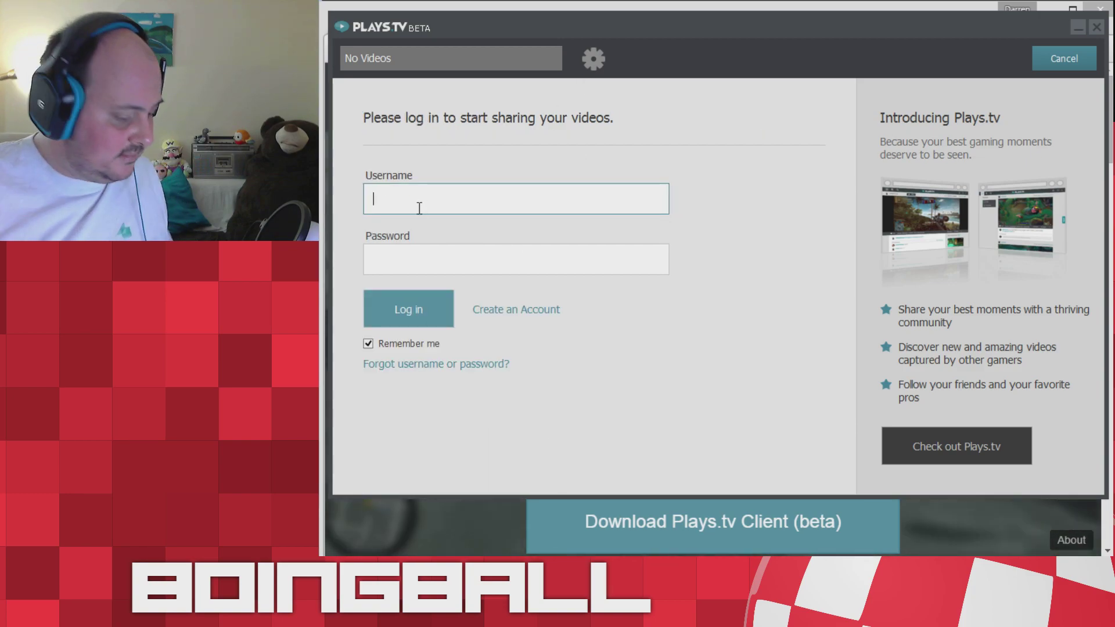
text(boingball)
key(Tab)
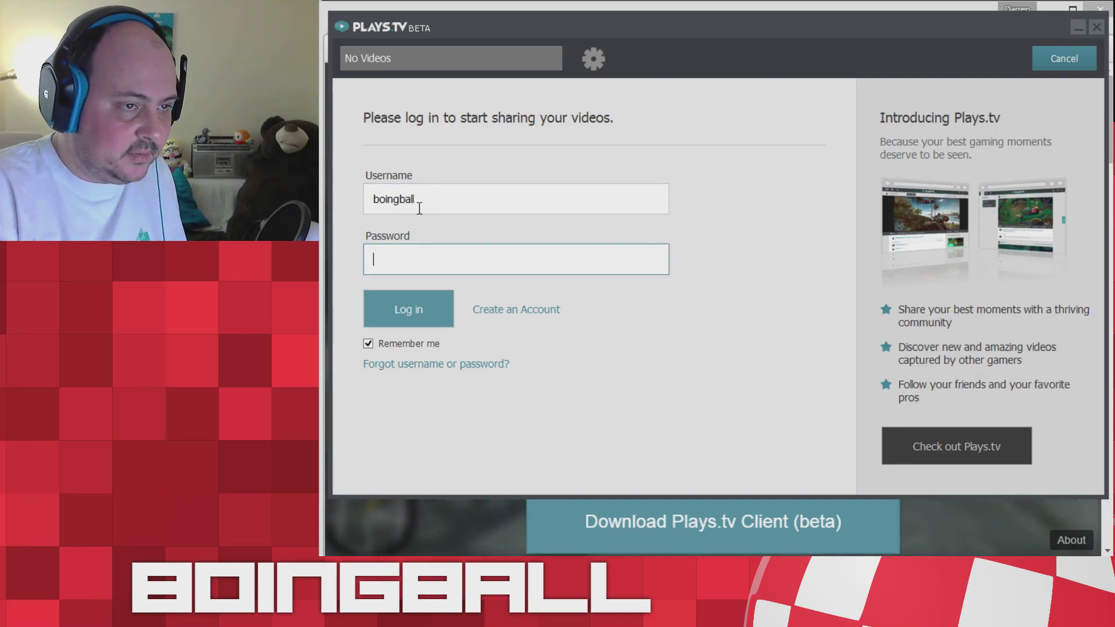
text(******)
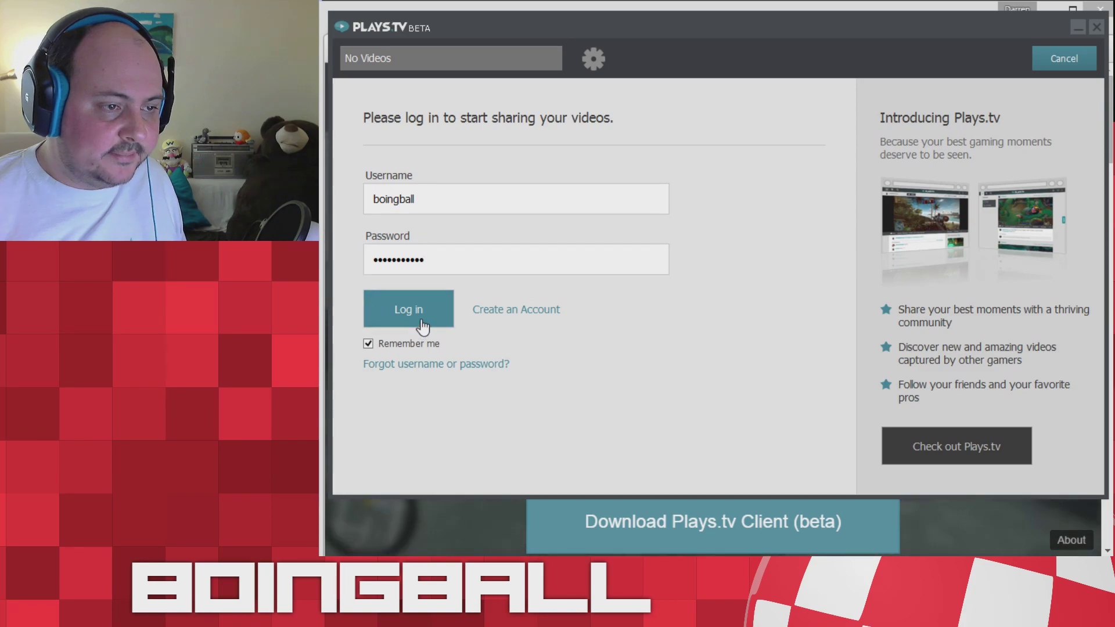
click(421, 323)
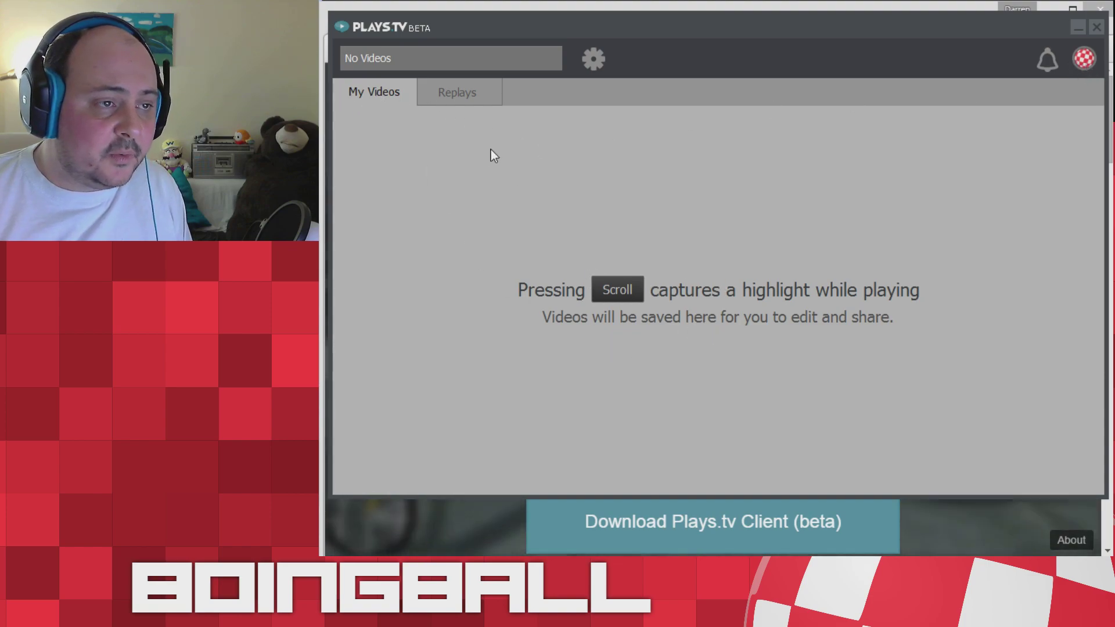
click(457, 92)
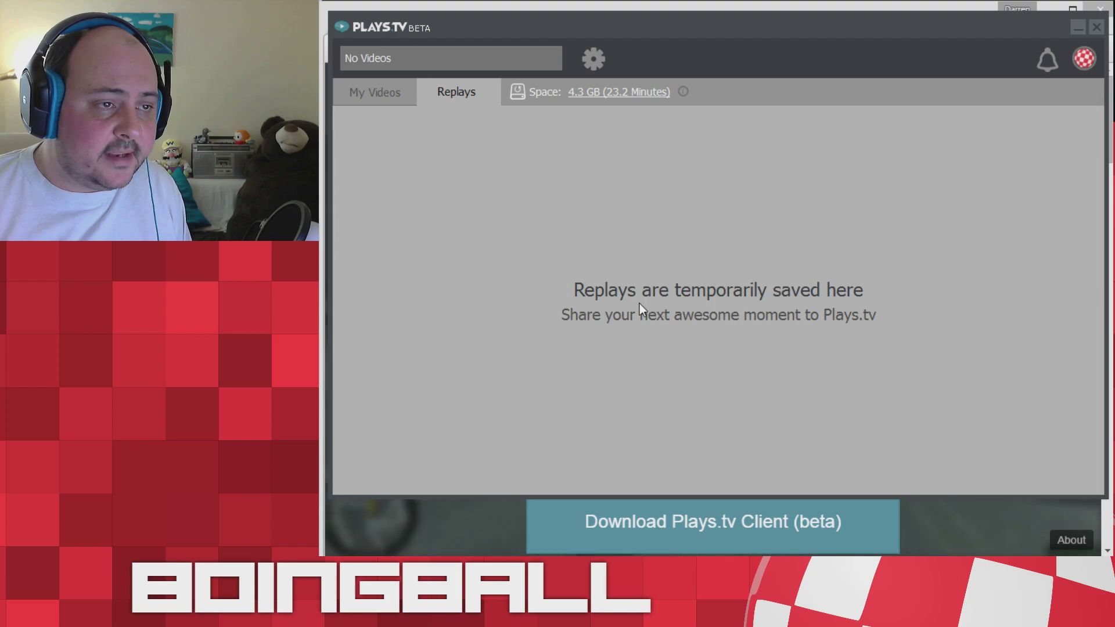
click(374, 92)
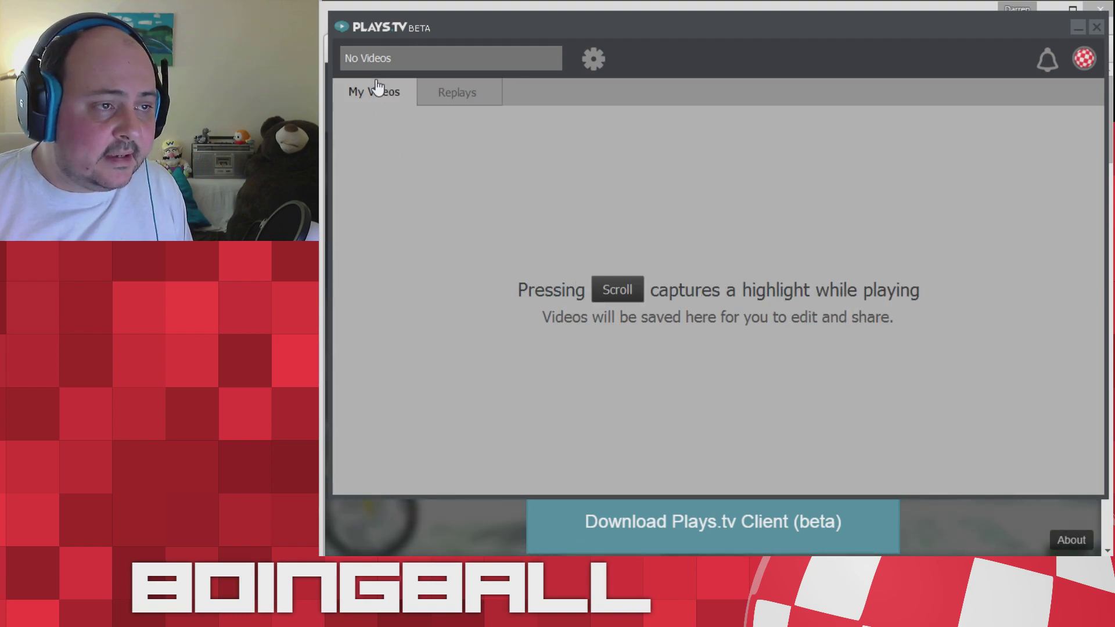
Step: In the General preferences, compare the Low, Medium and High recording quality presets
click(594, 59)
click(582, 145)
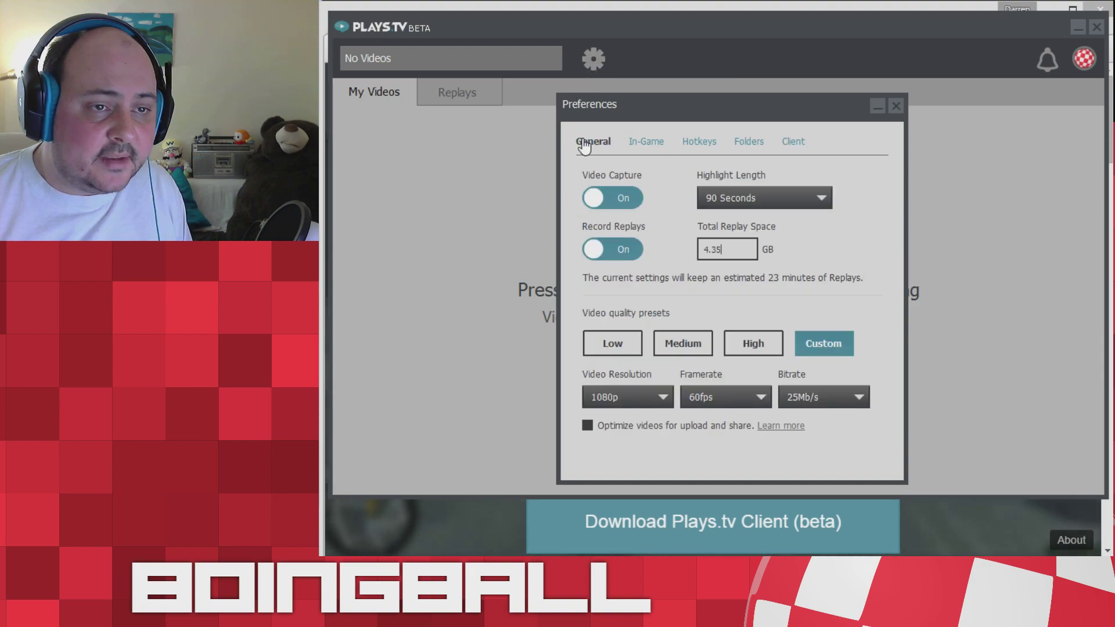
drag(676, 114, 668, 109)
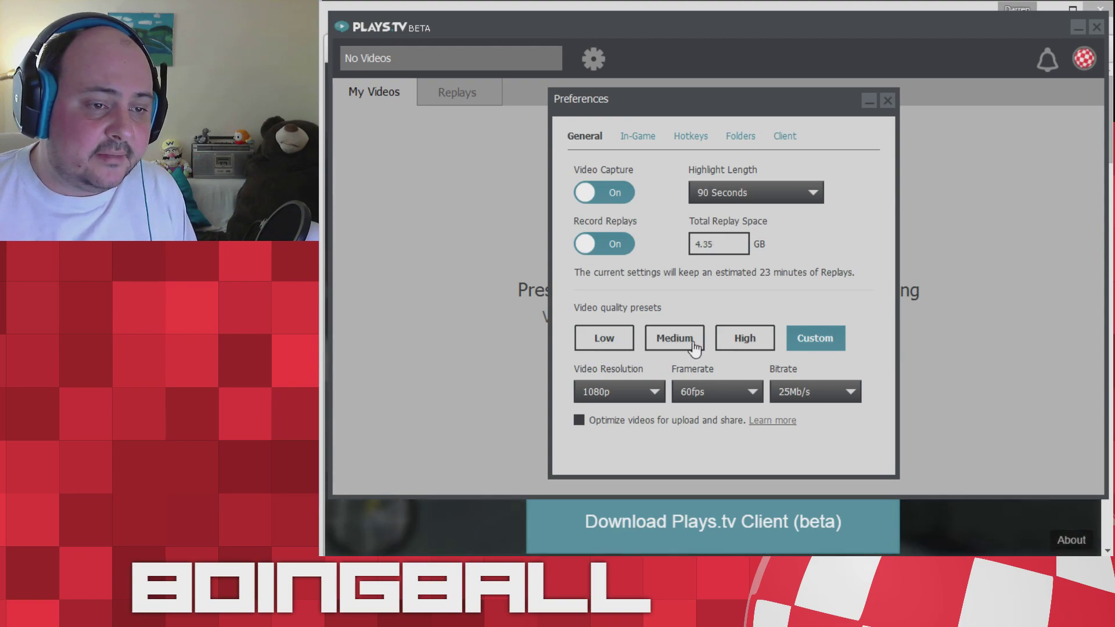
click(602, 340)
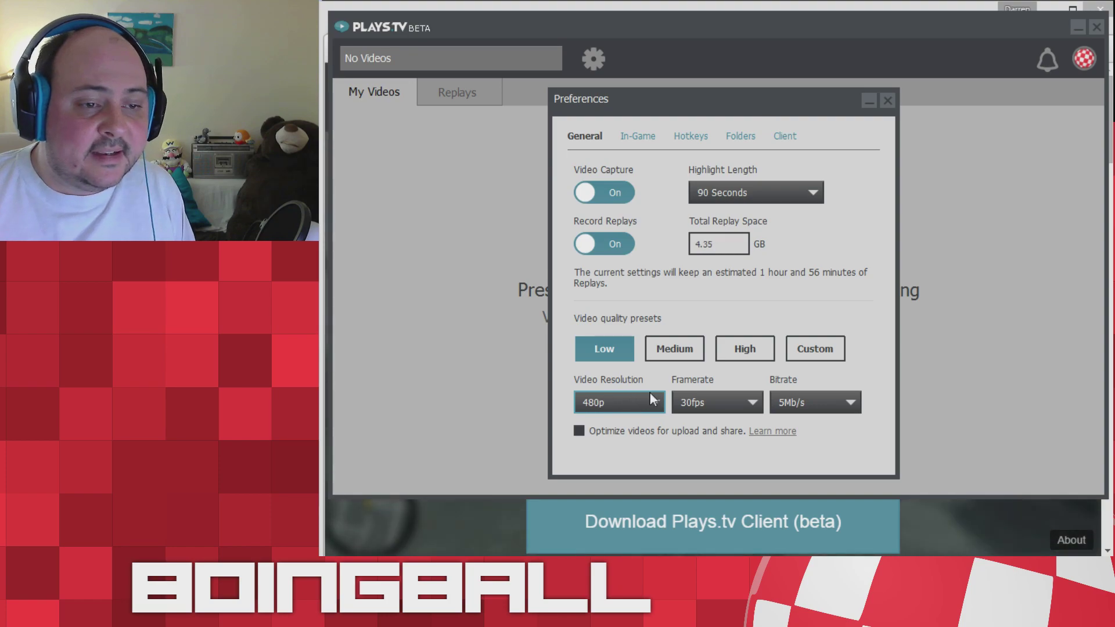
click(675, 349)
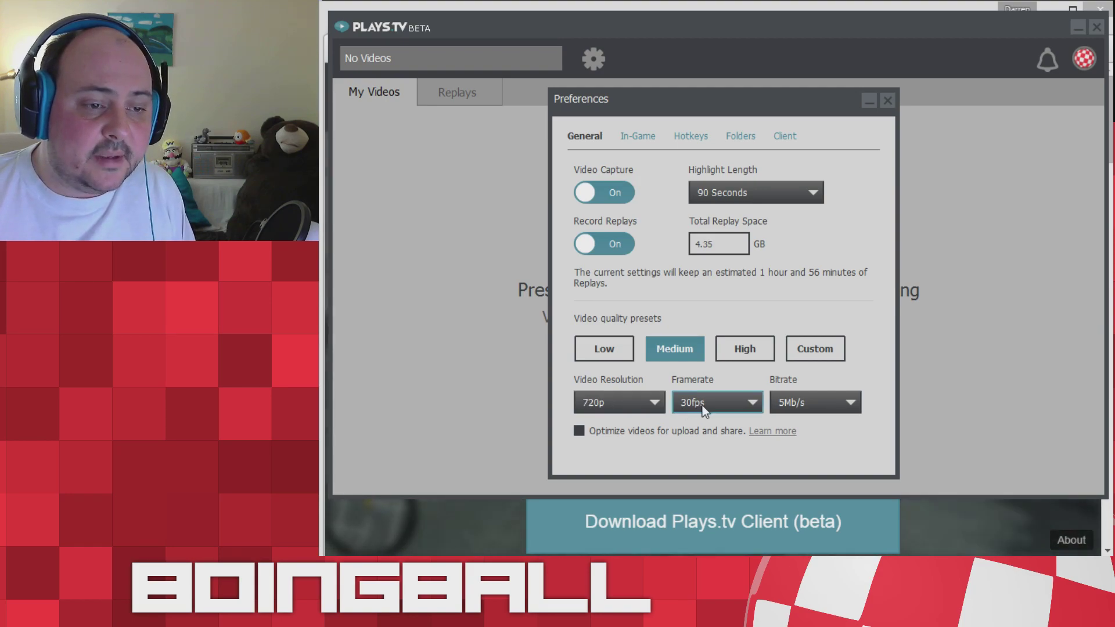
click(745, 348)
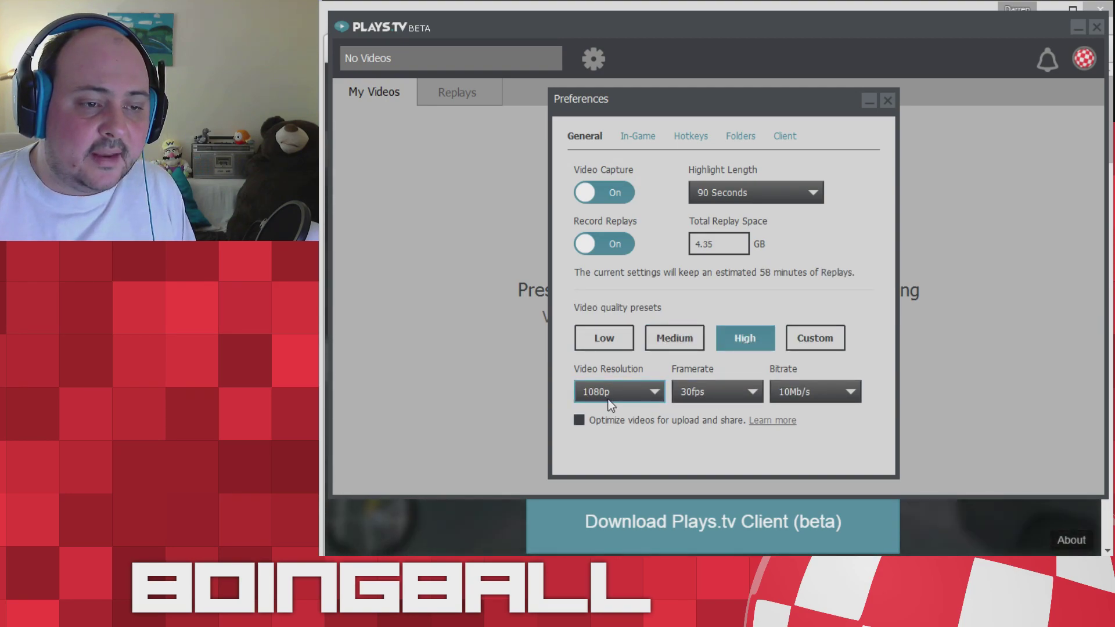
click(828, 344)
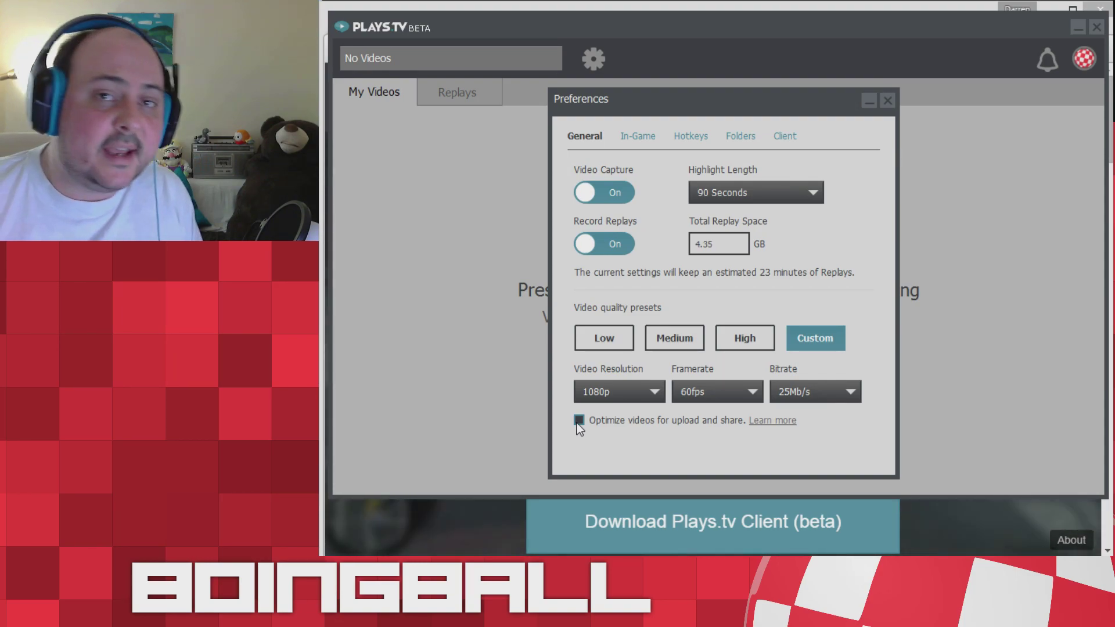
click(579, 421)
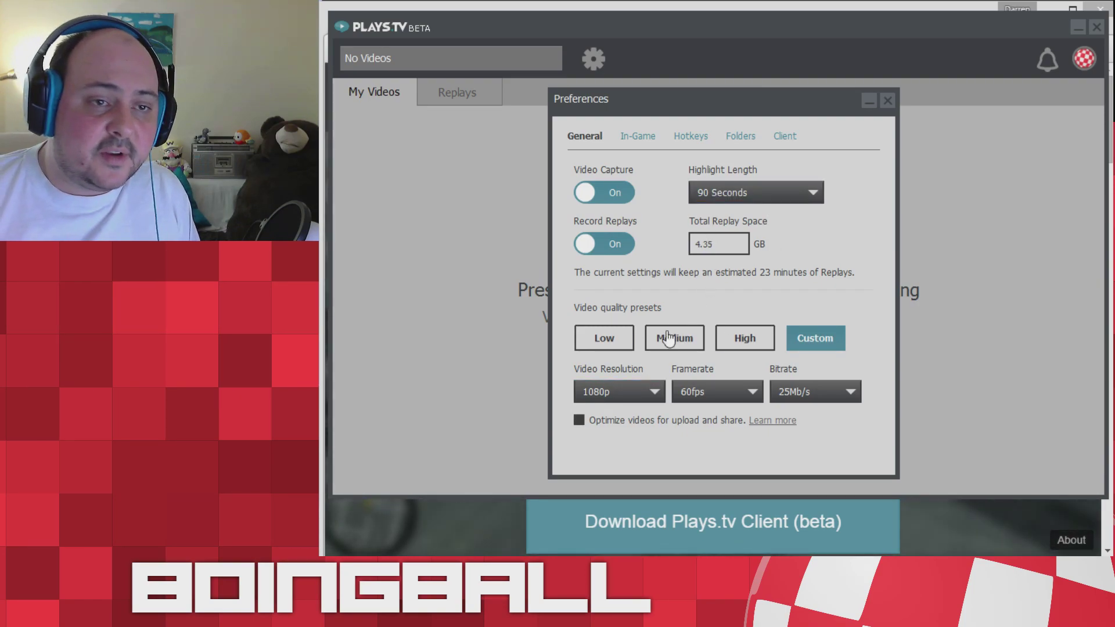
click(578, 421)
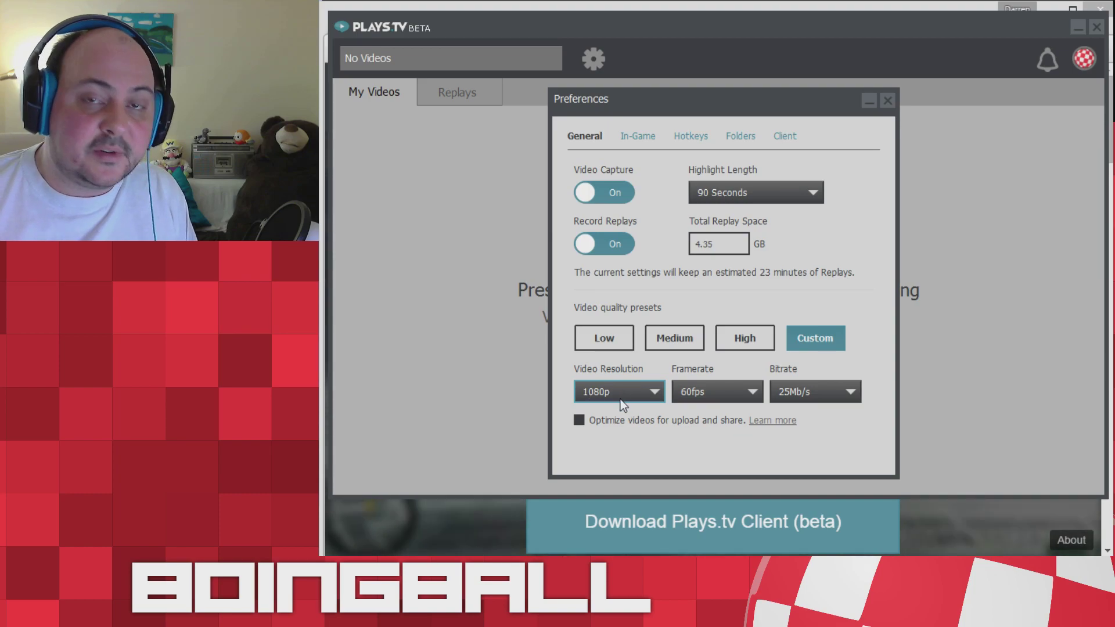
Step: Show the In-Game settings: webcam top-left, game sounds and microphone at 100%
click(637, 138)
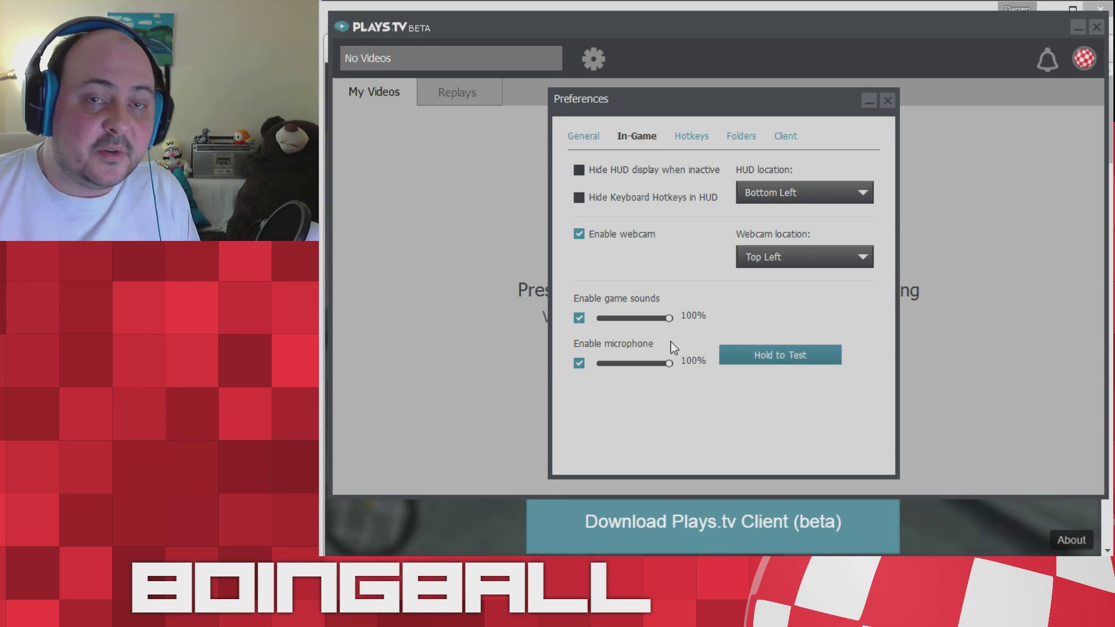
Step: Show the Hotkeys settings: Scroll Lock for highlights, Ctrl+M and Ctrl+] for muting
click(690, 138)
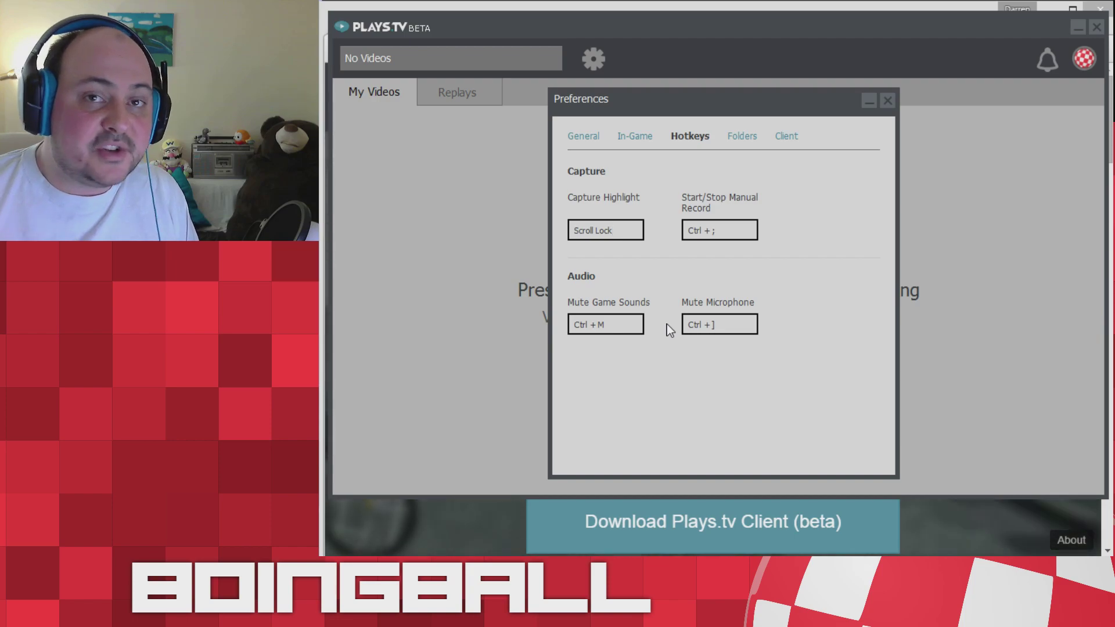
Step: View the Folders settings, check the Edit dropdown, and start Auto Sync for other recorders
click(742, 138)
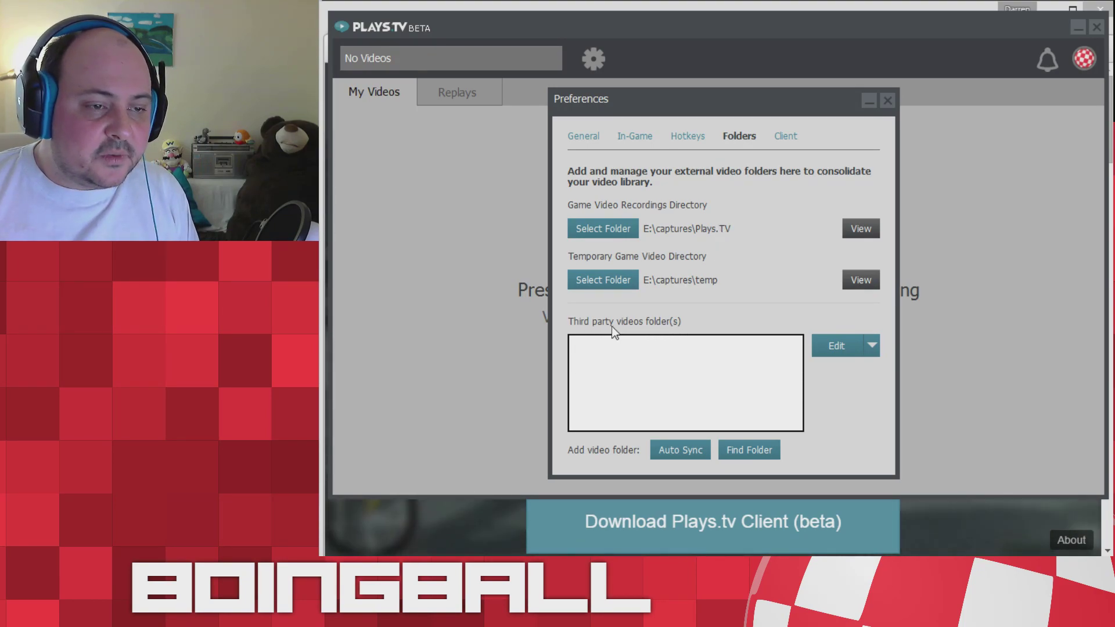
click(872, 346)
click(747, 391)
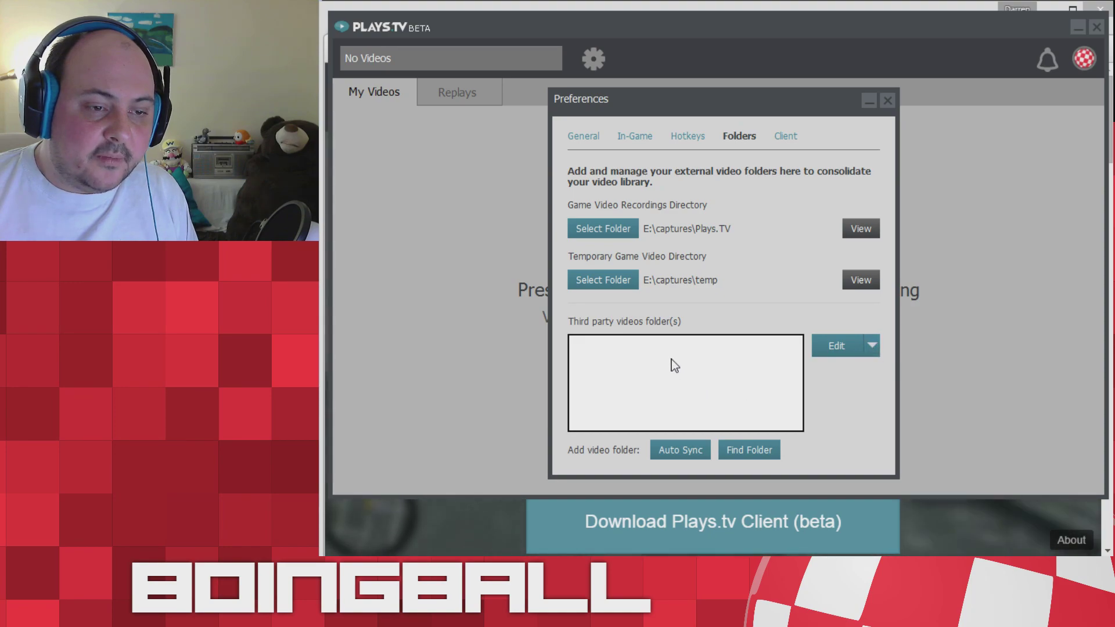
click(679, 450)
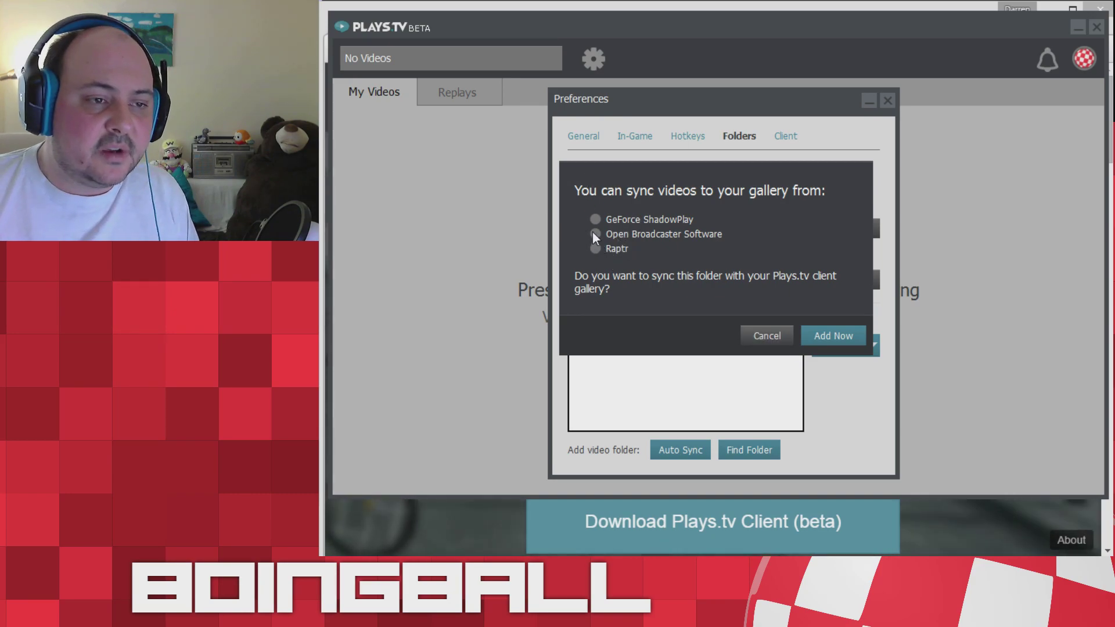
Step: Cancel the external video sync and view the Client startup, auto-delete and language options
click(767, 336)
click(785, 140)
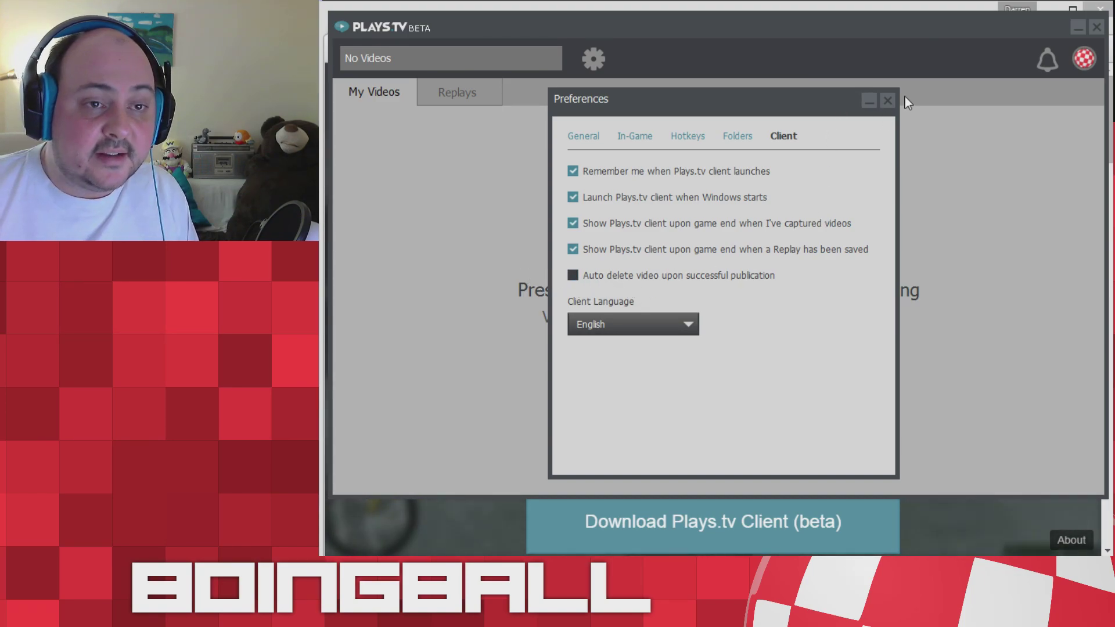
Step: Close Preferences and switch to the Steam library with Garry's Mod selected
click(887, 103)
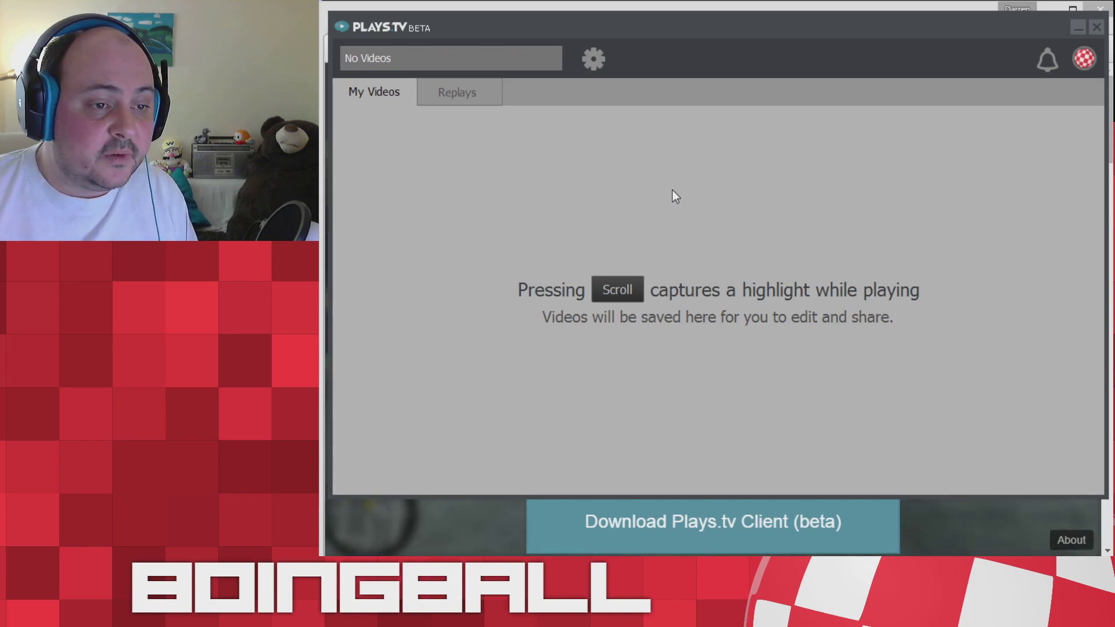
key(alt+Tab)
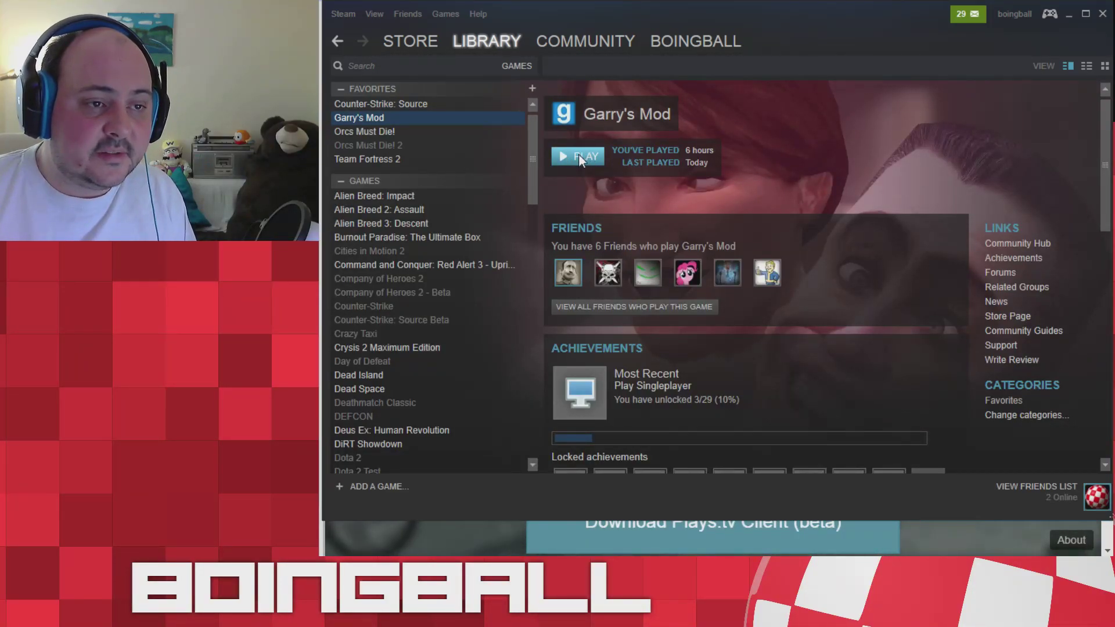
Step: Launch Garry's Mod, browse multiplayer servers, and join a Prop Hunt game
click(571, 153)
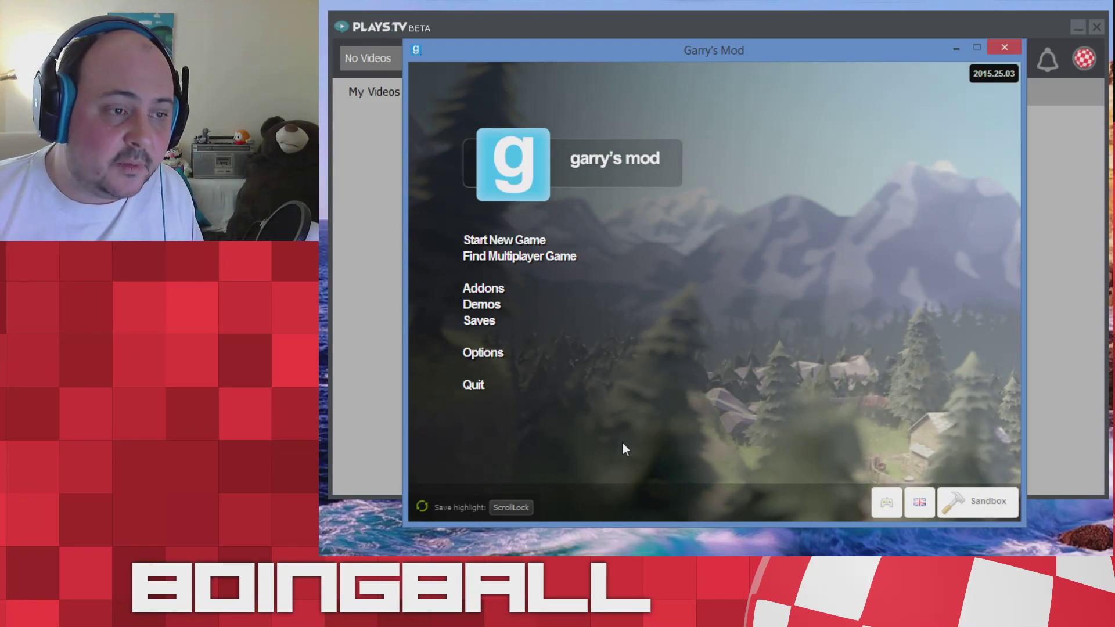
click(513, 258)
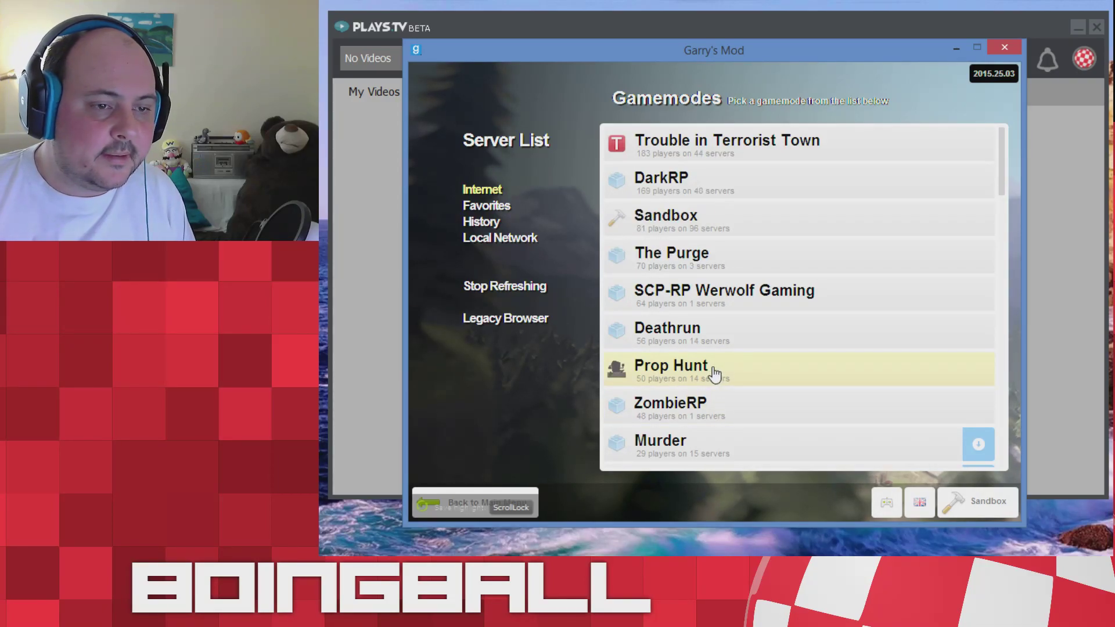
click(715, 370)
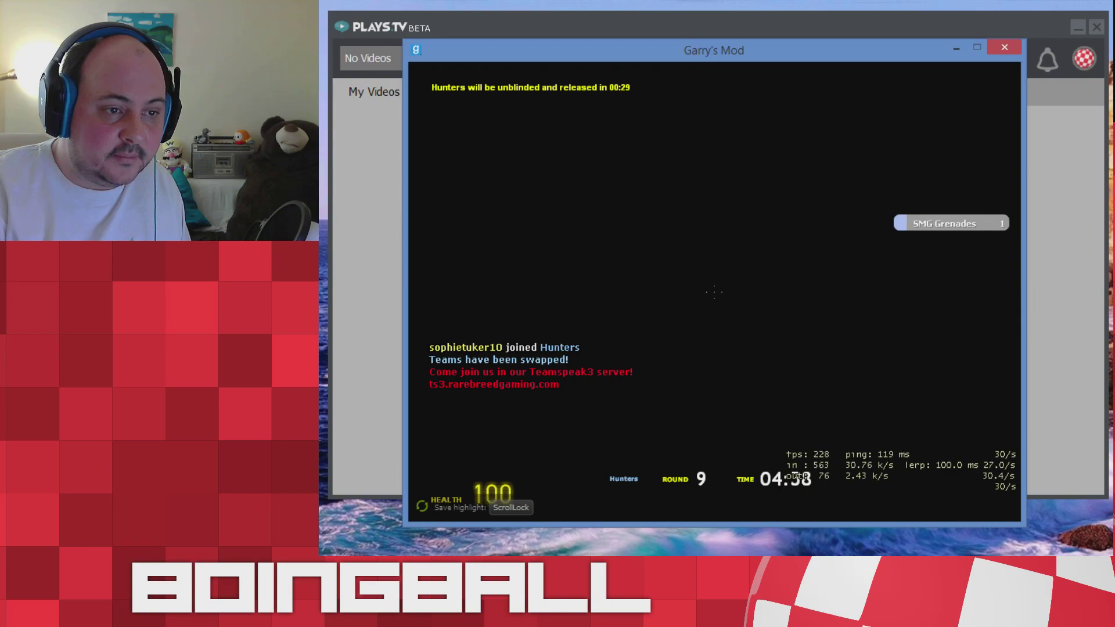
Step: Save the last 90 seconds as a highlight, then quit Garry's Mod from the main menu
key(Scroll_Lock)
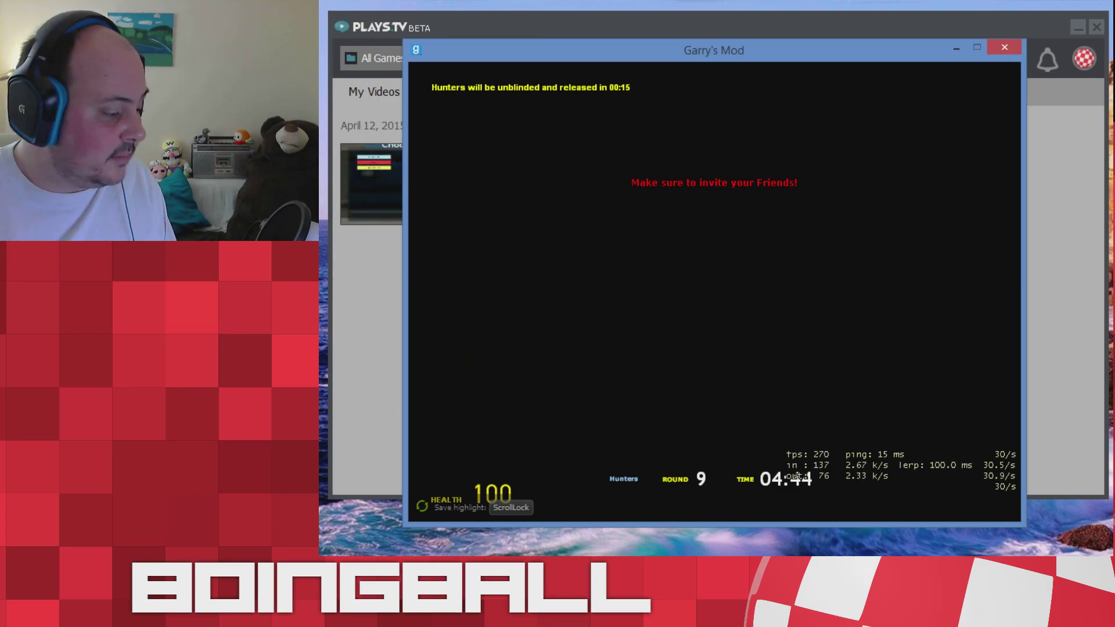
key(Escape)
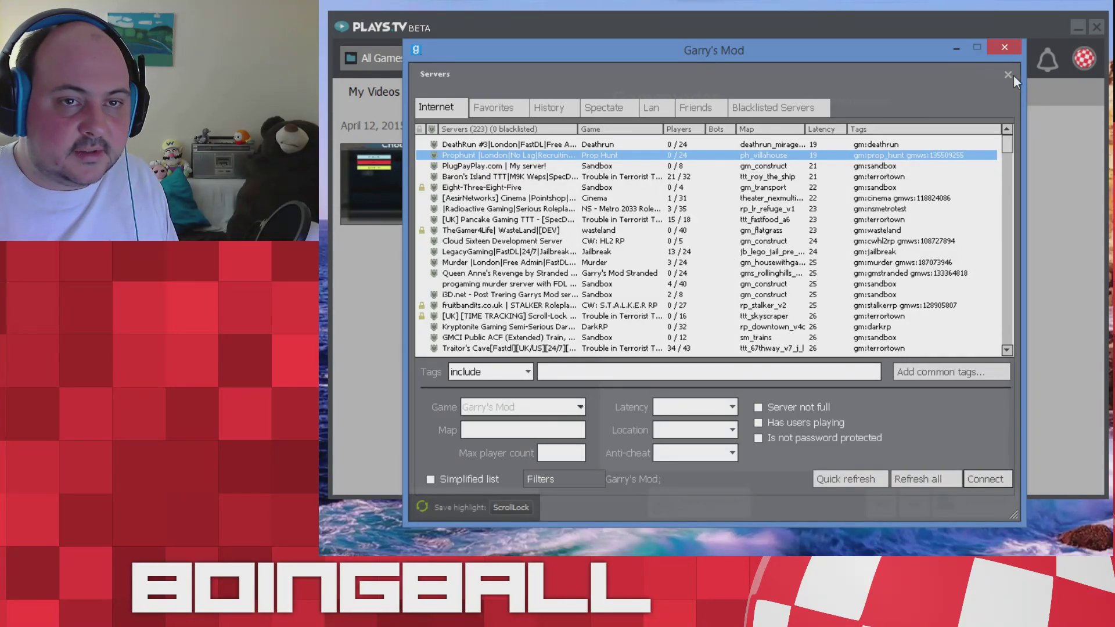
click(1009, 75)
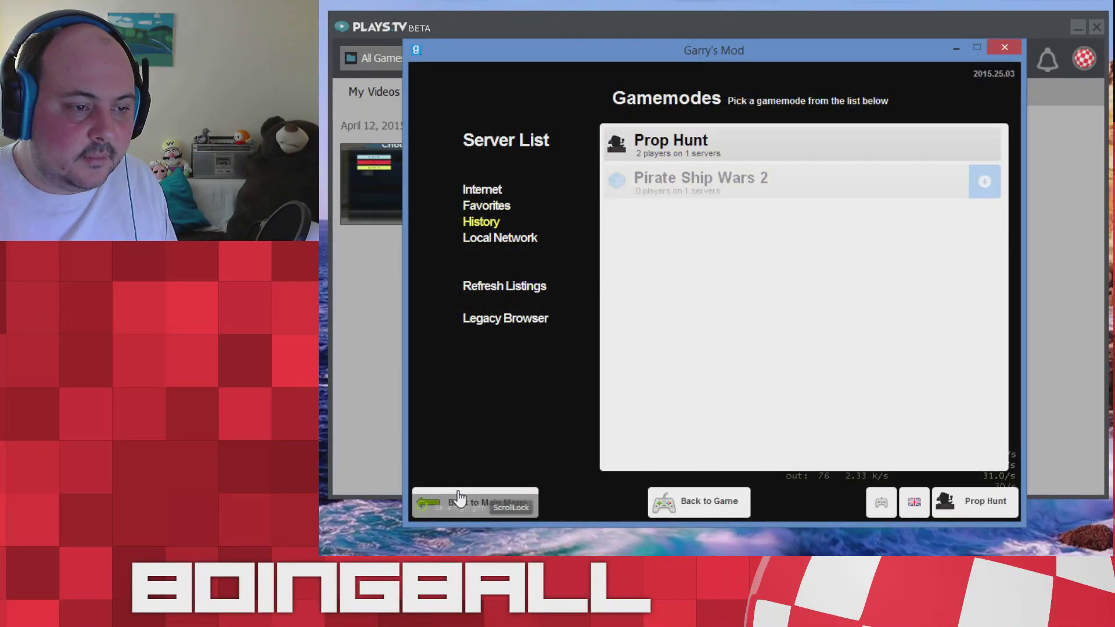
click(475, 502)
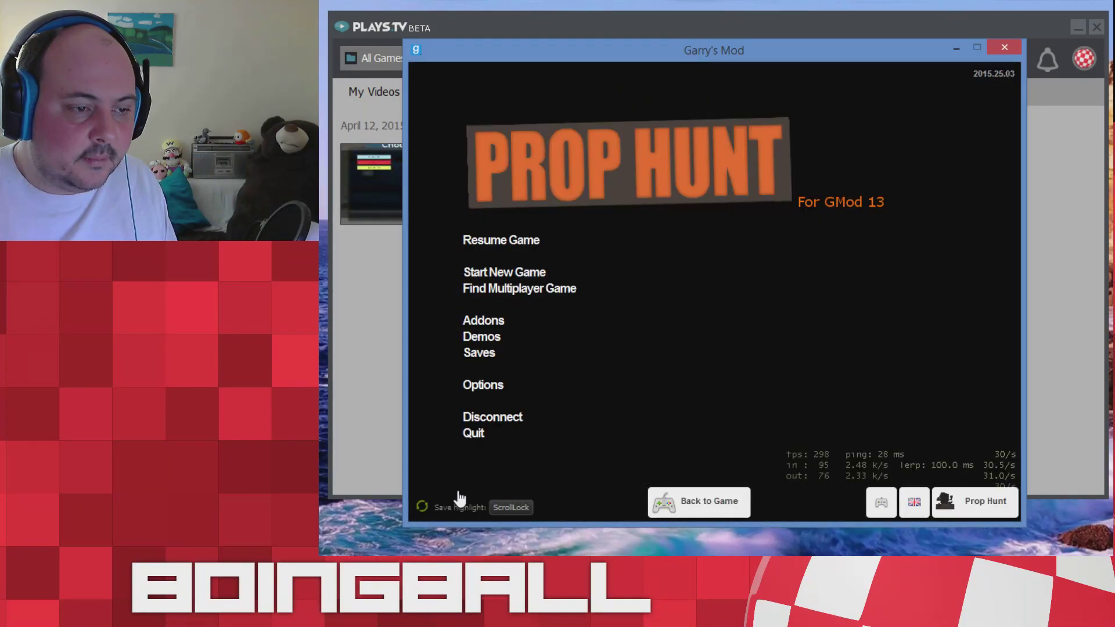
click(474, 434)
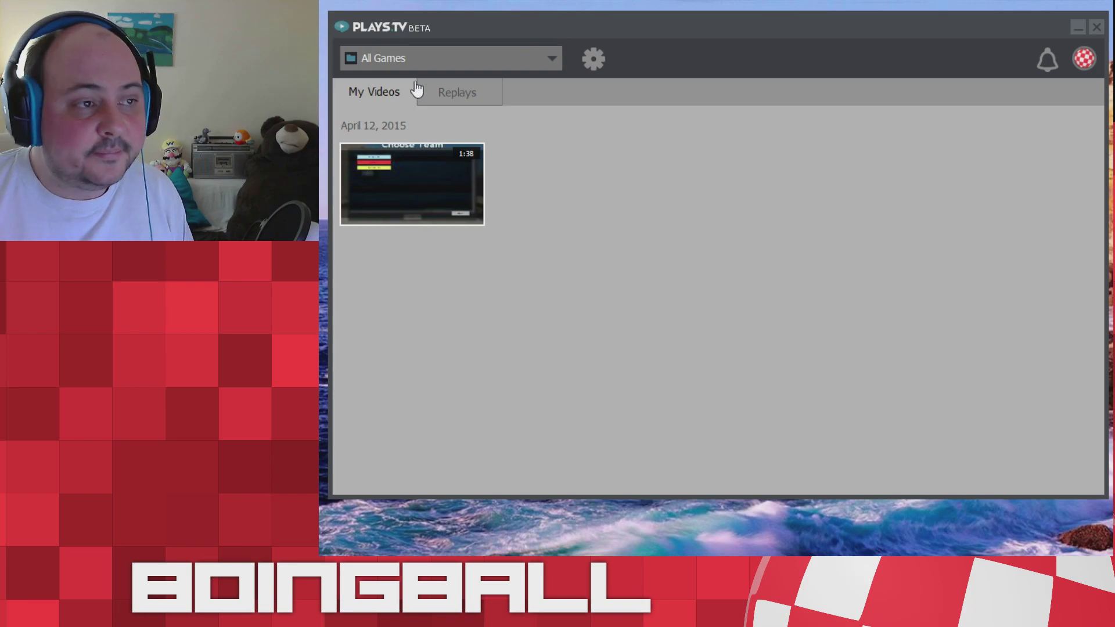
Step: Leave the All Games filter unchanged and select the 1:38 Garry's Mod recording in My Videos
click(554, 63)
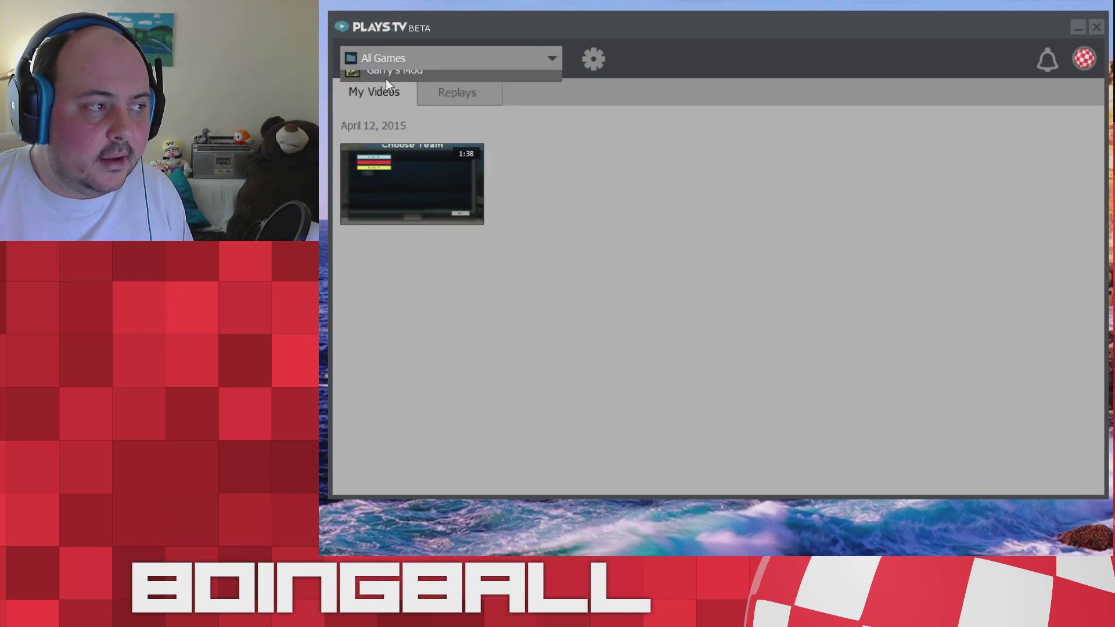
click(677, 195)
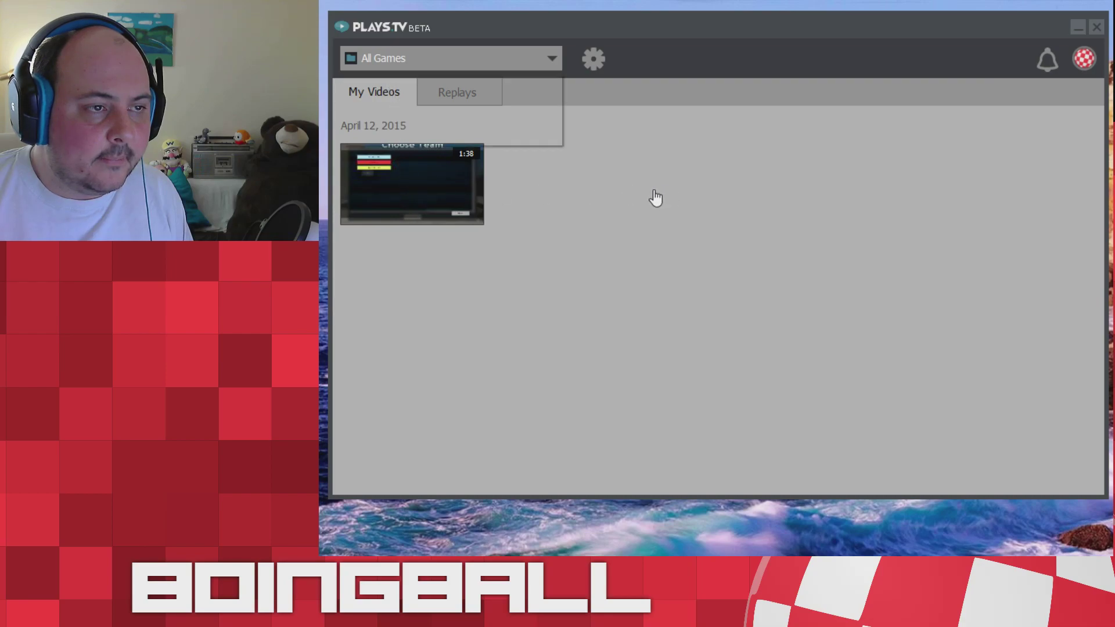
click(414, 179)
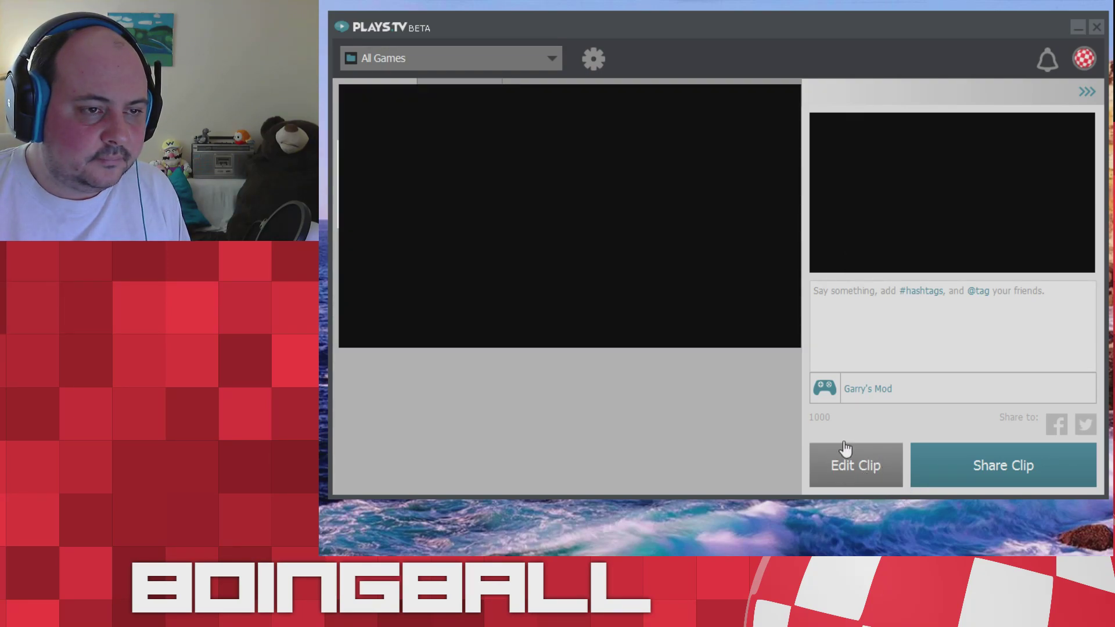
Step: In the clip editor, trim the Garry's Mod recording to a 24-second range near its end
click(845, 453)
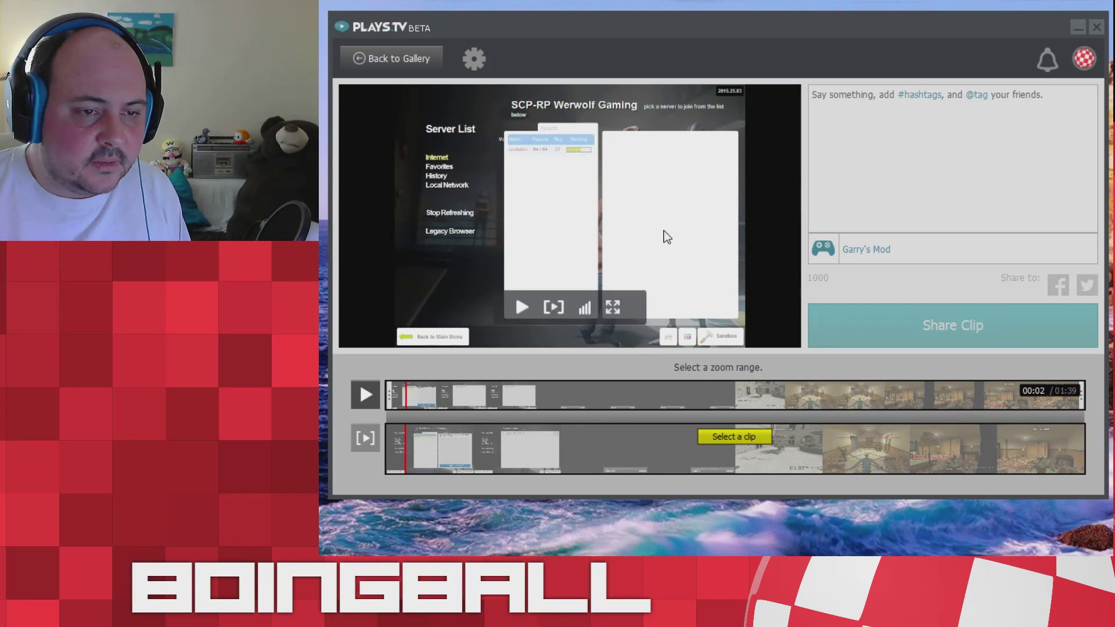
click(463, 440)
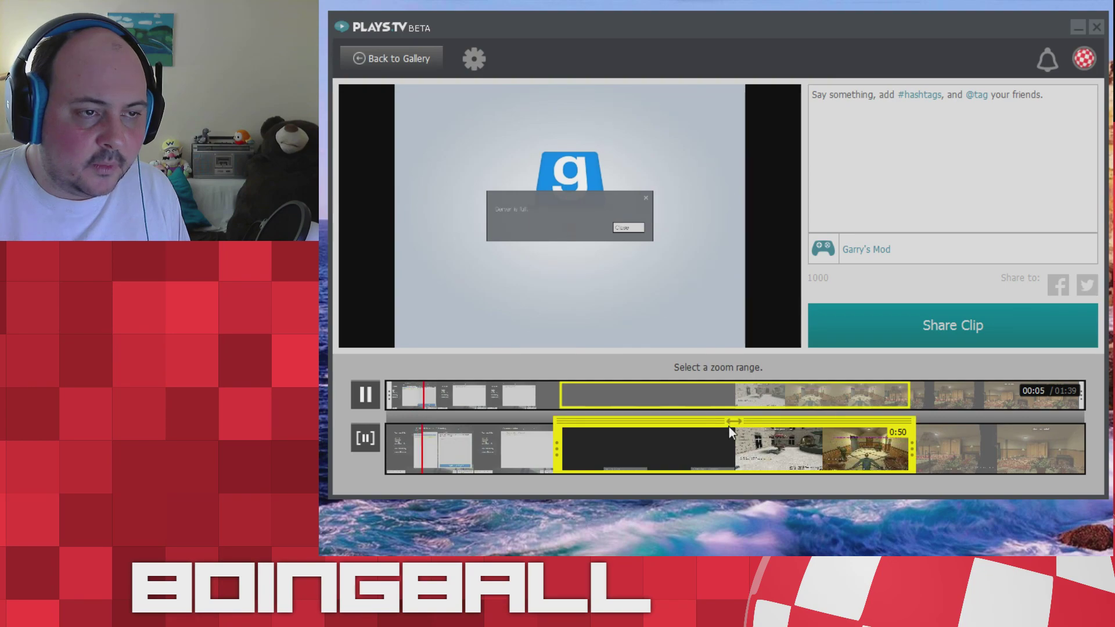
drag(644, 448, 820, 453)
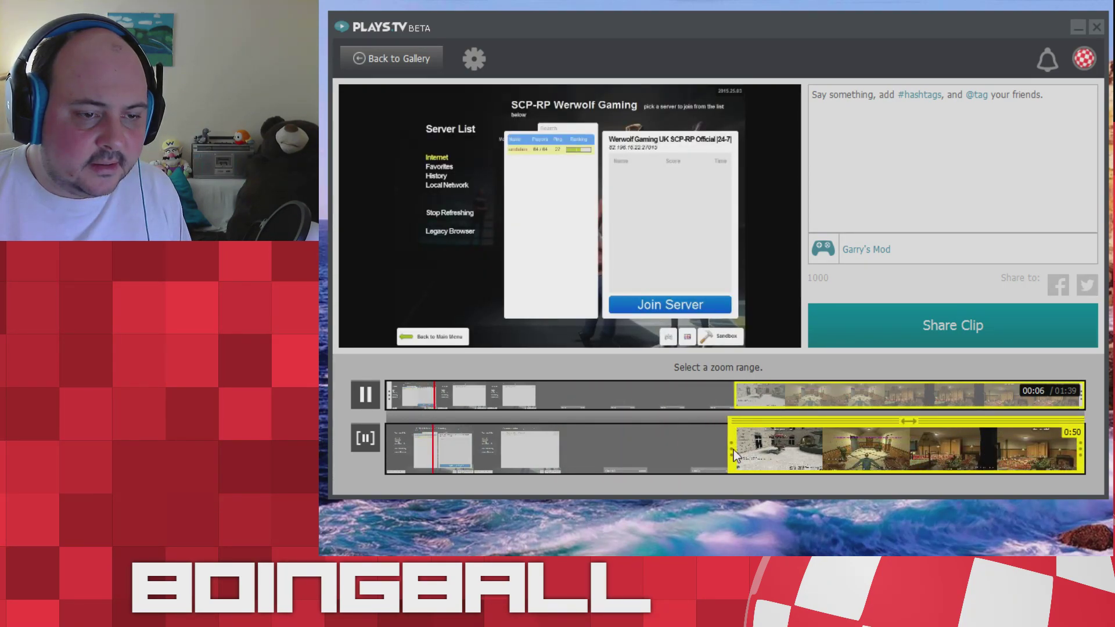
drag(733, 452, 911, 454)
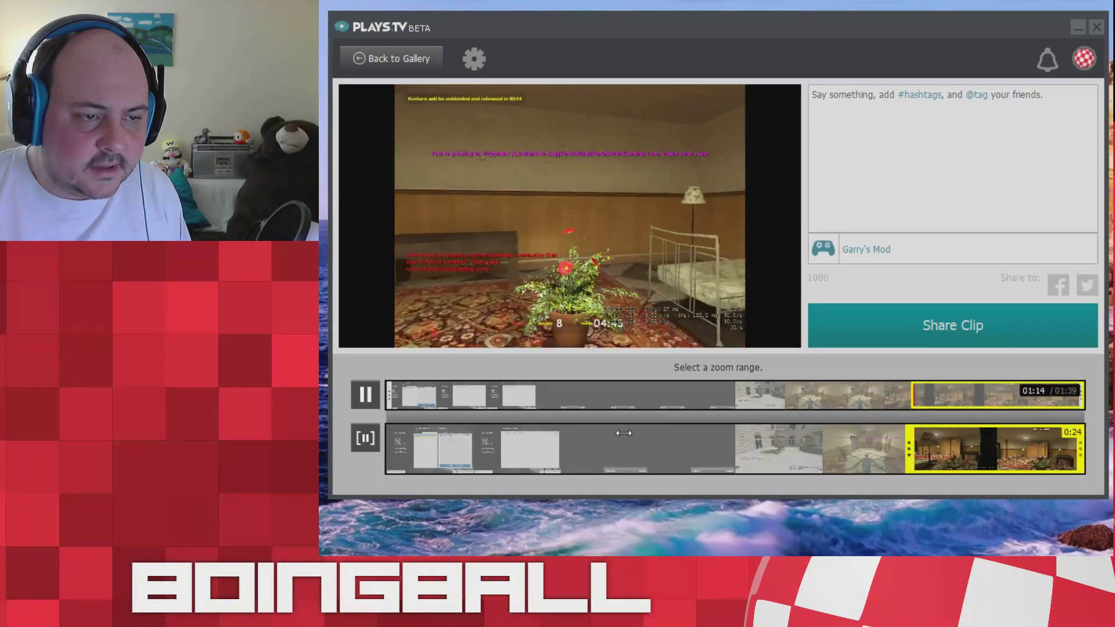
click(365, 438)
mouse_move(994, 448)
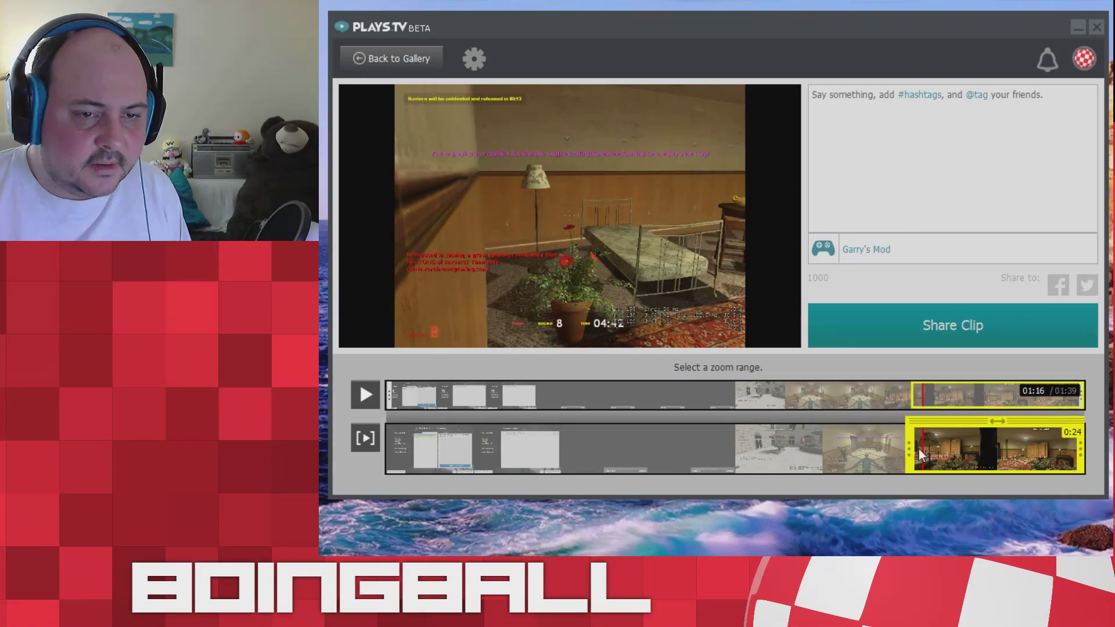
Step: Caption the clip 'Prop Hunt - #Gmod #testing', then play and pause its preview
click(910, 167)
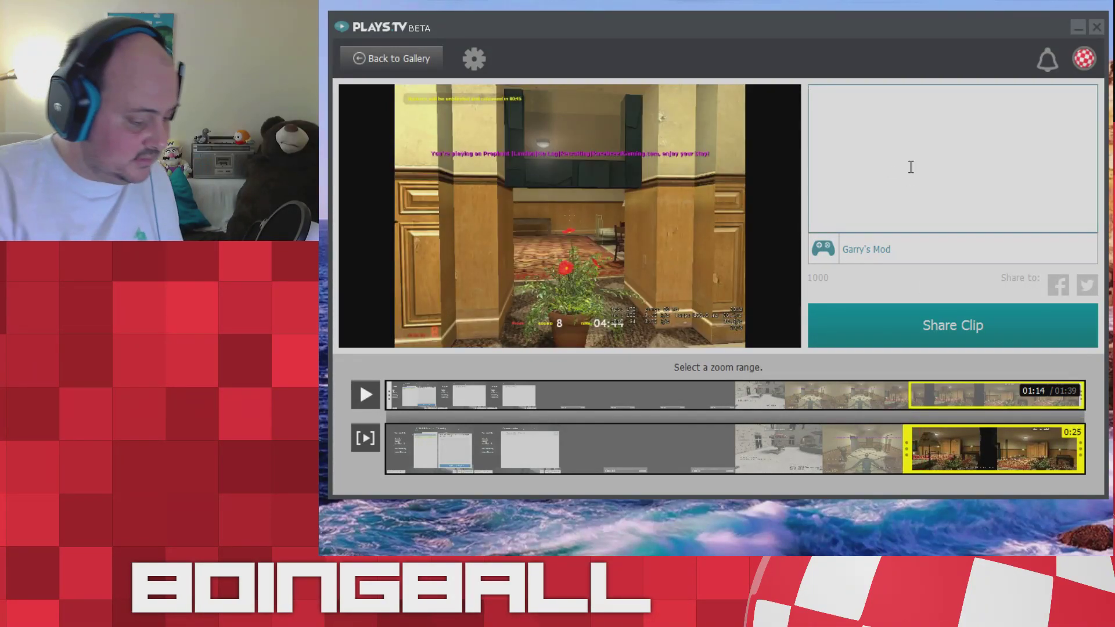
text(Pro)
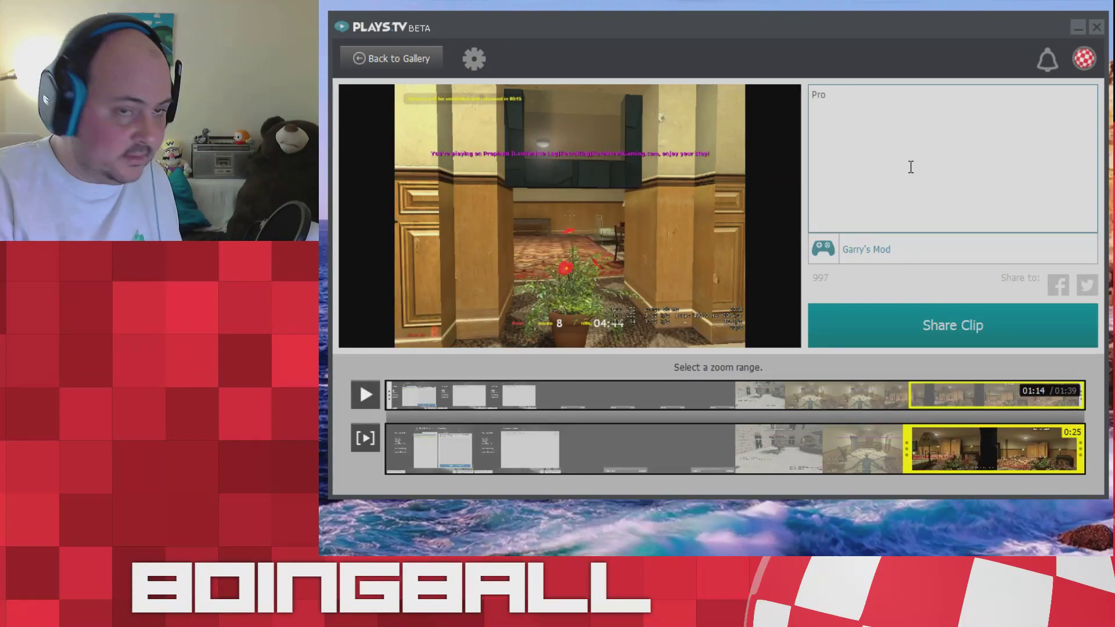
text(p Hunt)
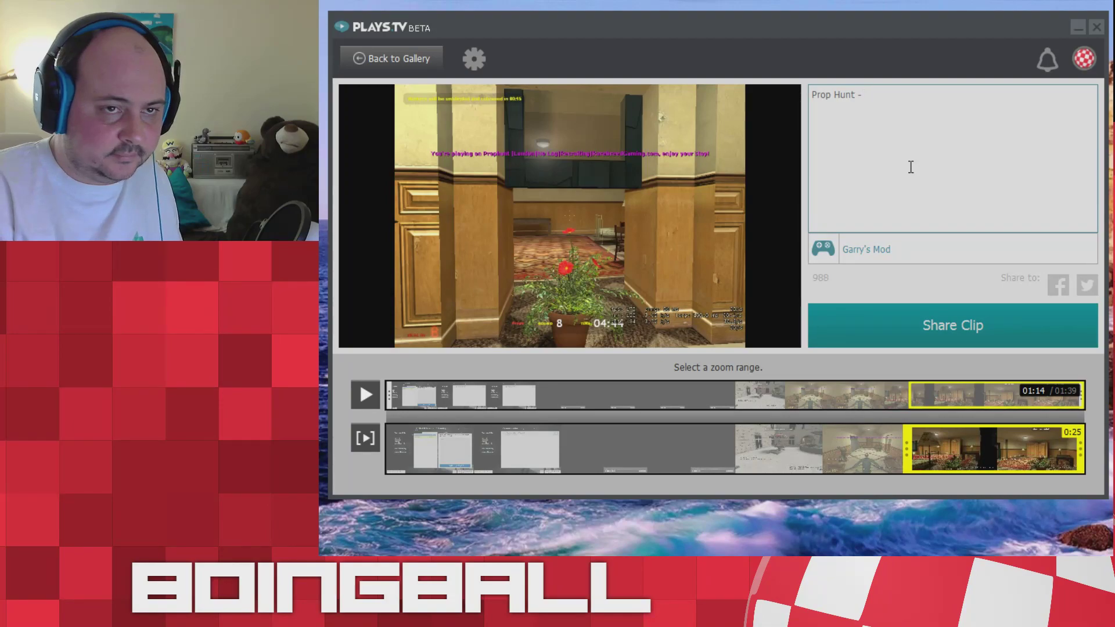
text( - #Gmod #Testing)
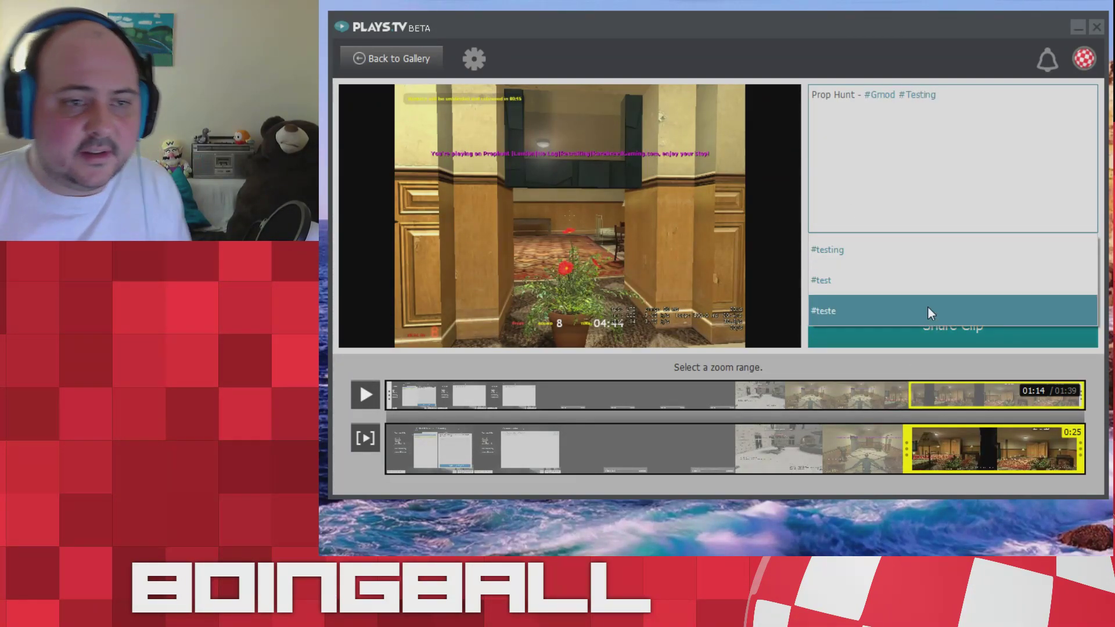
click(876, 252)
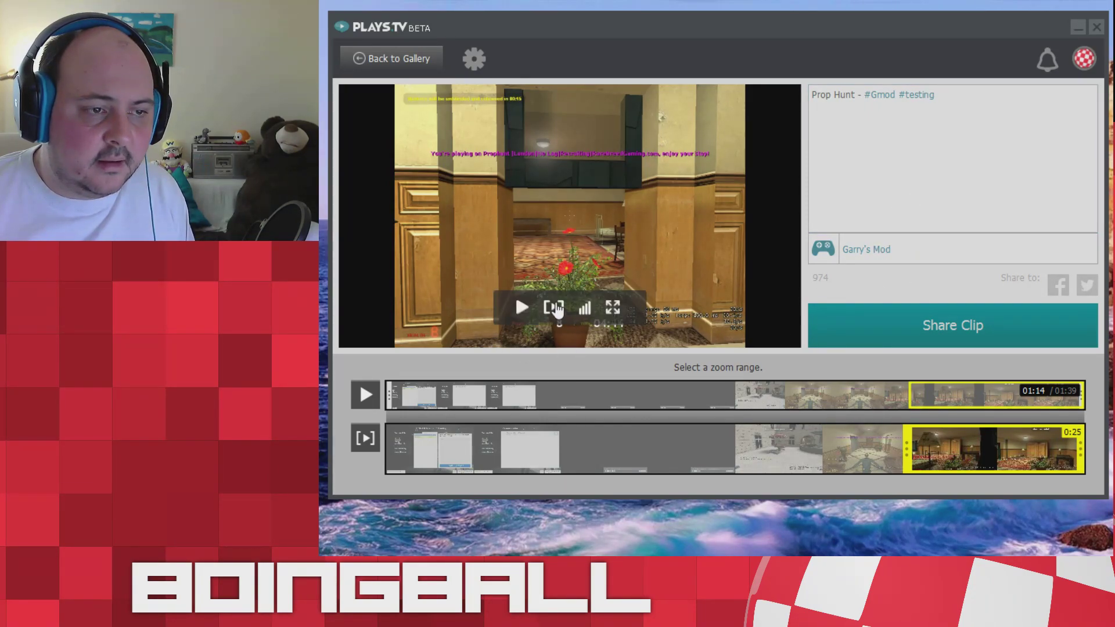
click(551, 309)
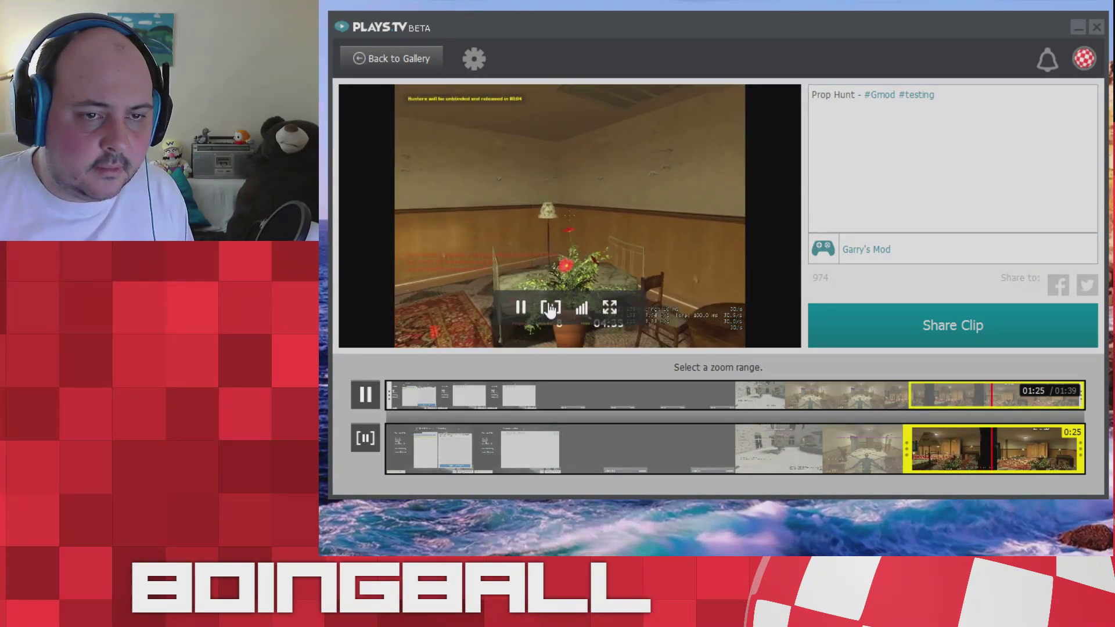
click(550, 309)
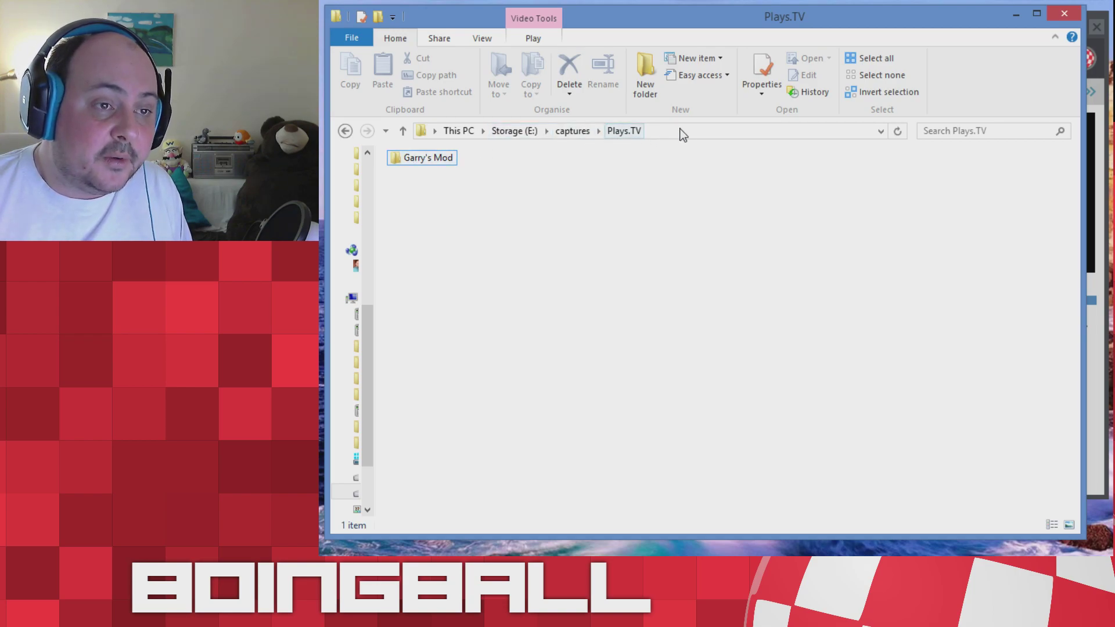
Step: Open the Garry's Mod captures folder, check the -ses and -clp file sizes, then minimize Explorer
click(406, 162)
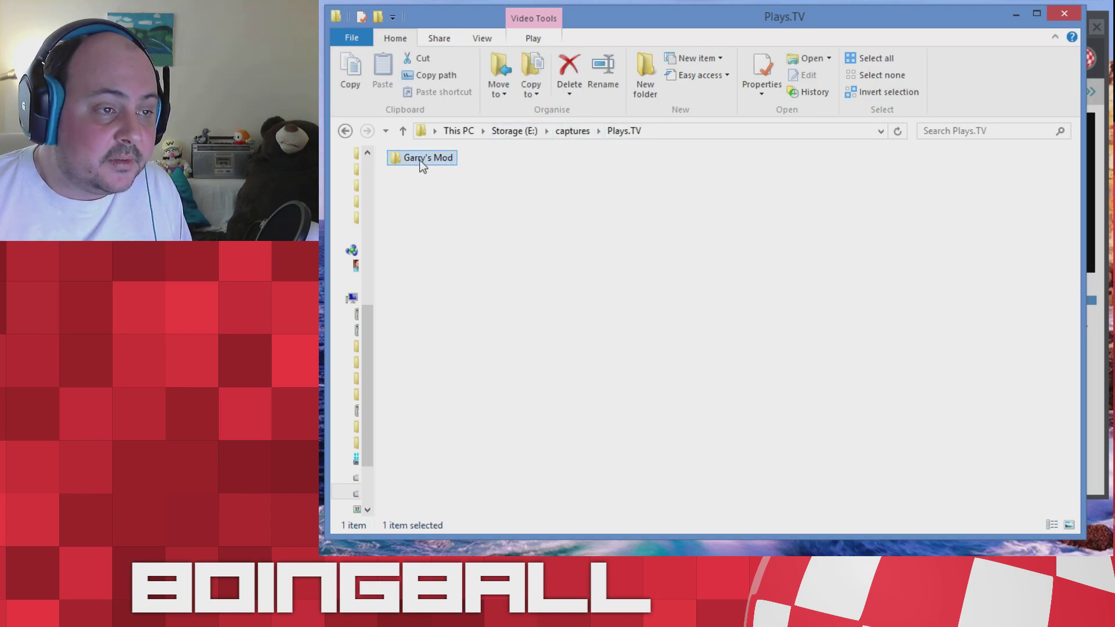
double_click(423, 164)
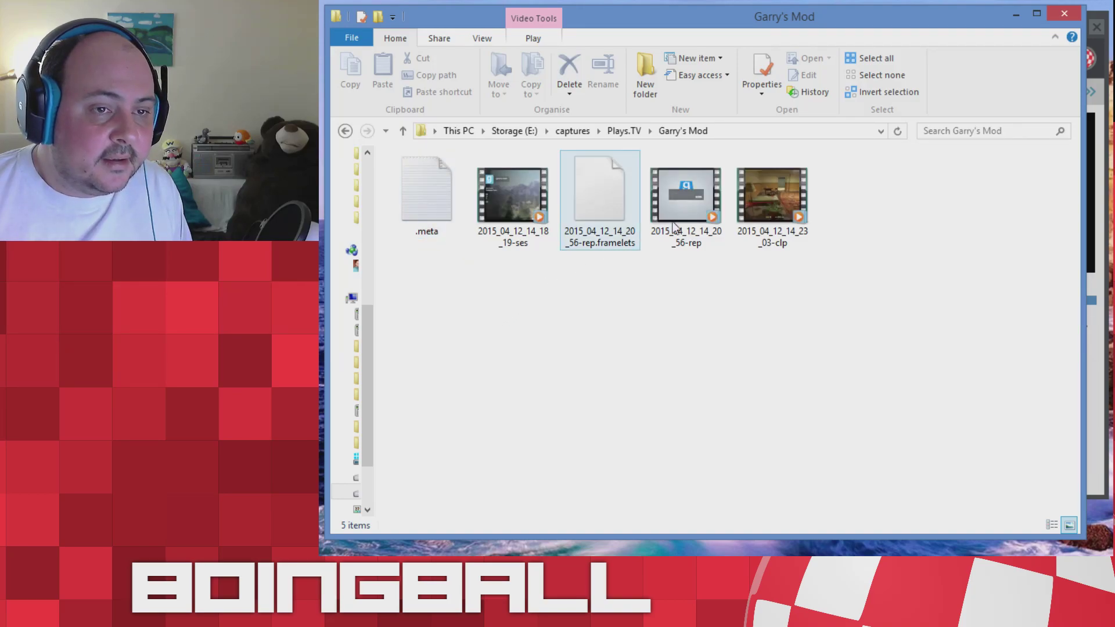
click(500, 202)
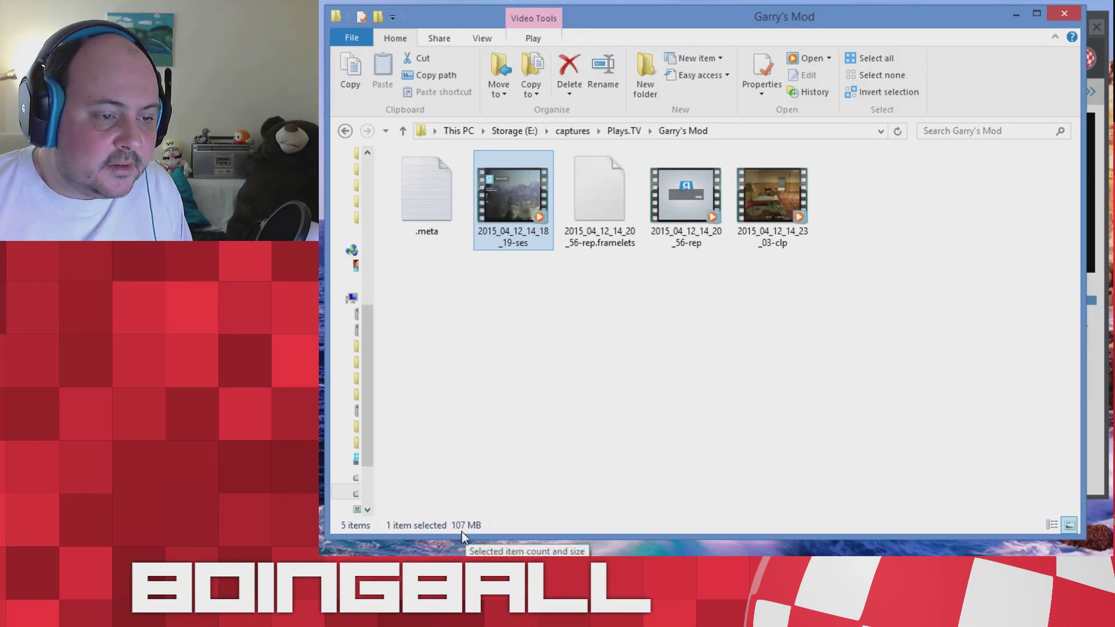
click(767, 209)
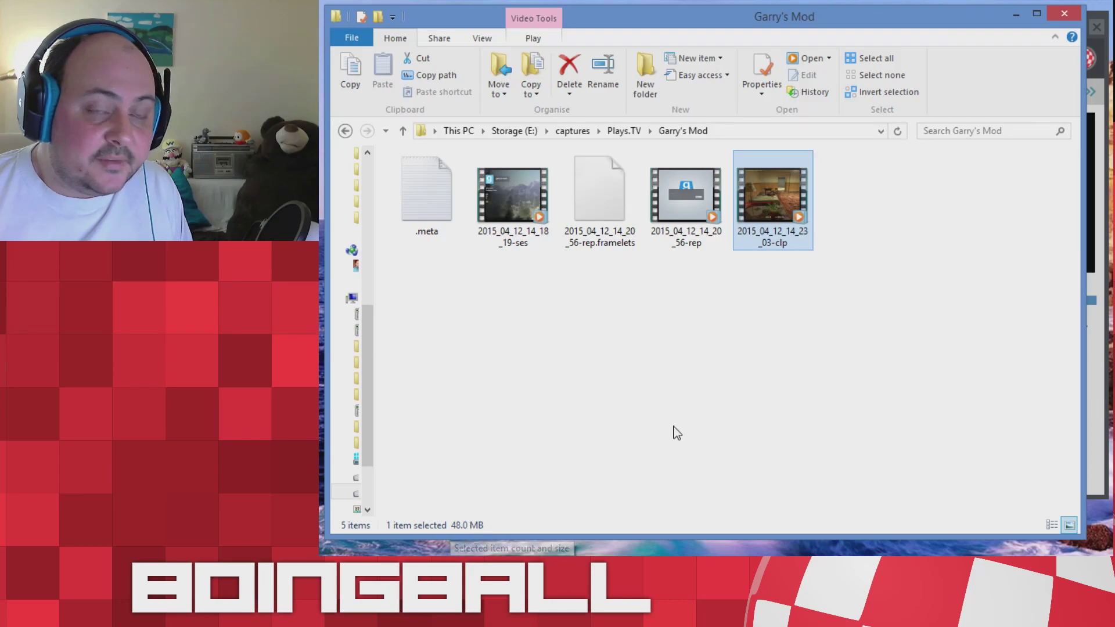
click(1013, 15)
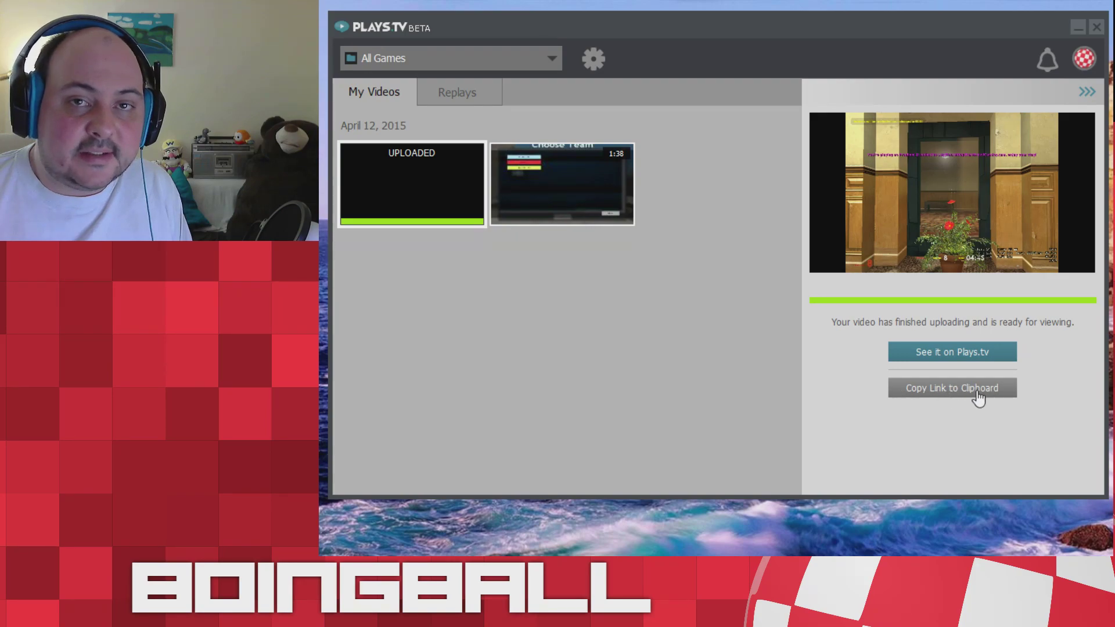
Step: Open the 'Prop Hunt - #Gmod #testing is ready to be viewed' notification in Chrome
click(1048, 61)
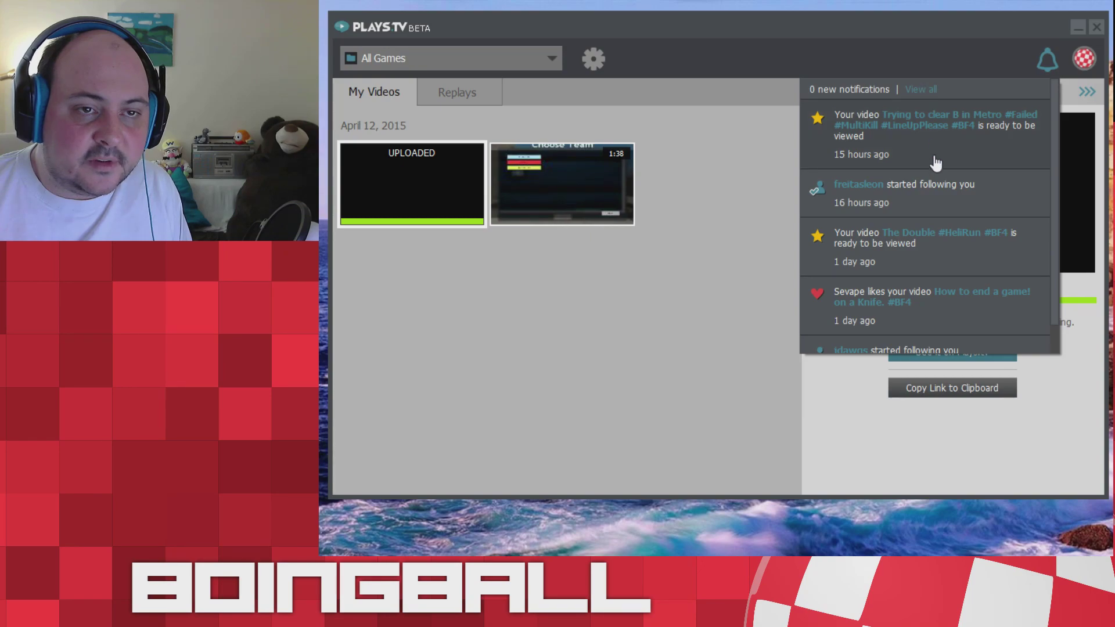
click(1044, 67)
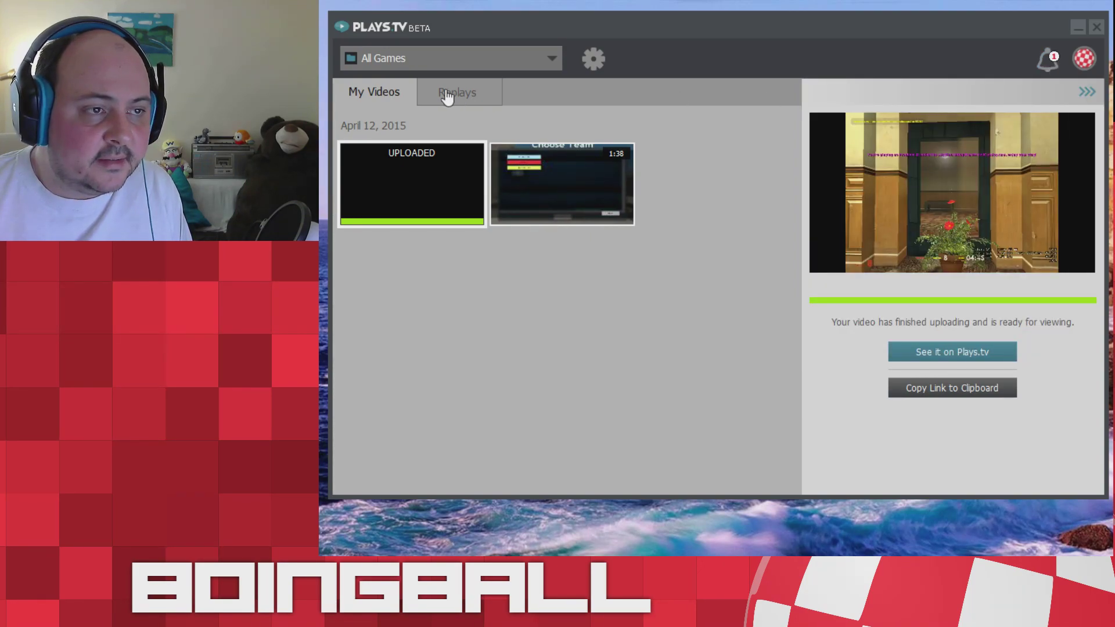
click(1053, 59)
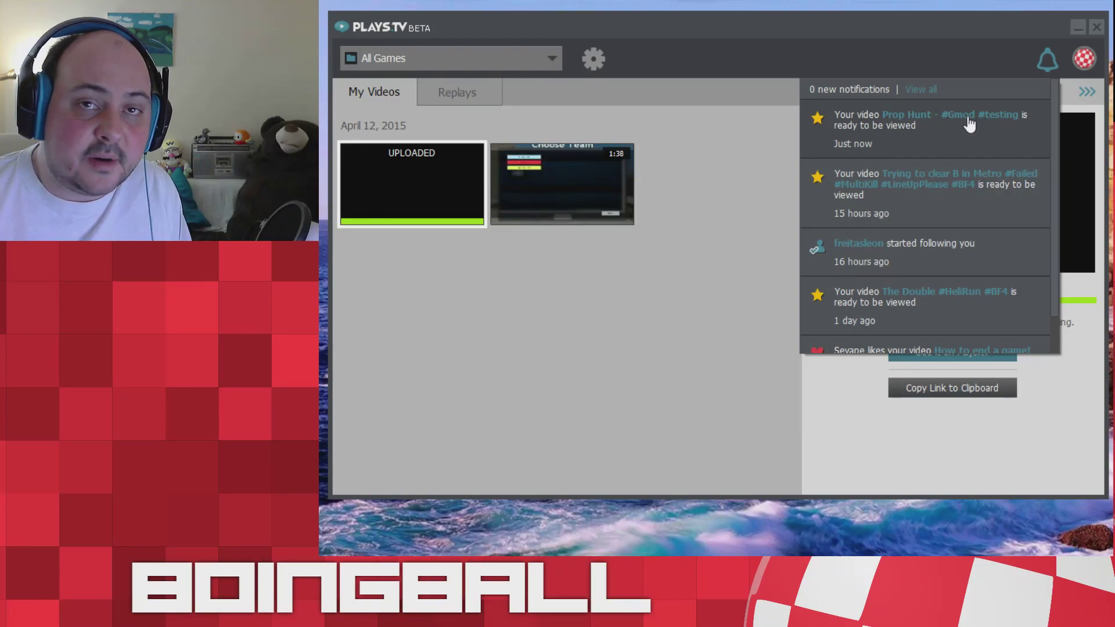
click(950, 120)
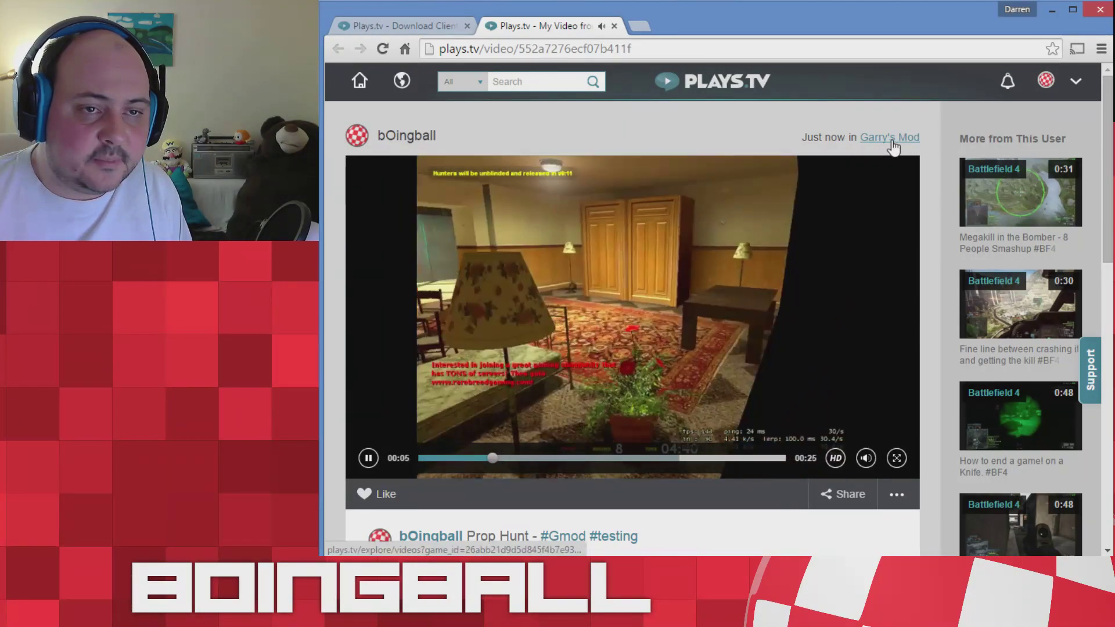
scroll(843, 171, down, 1)
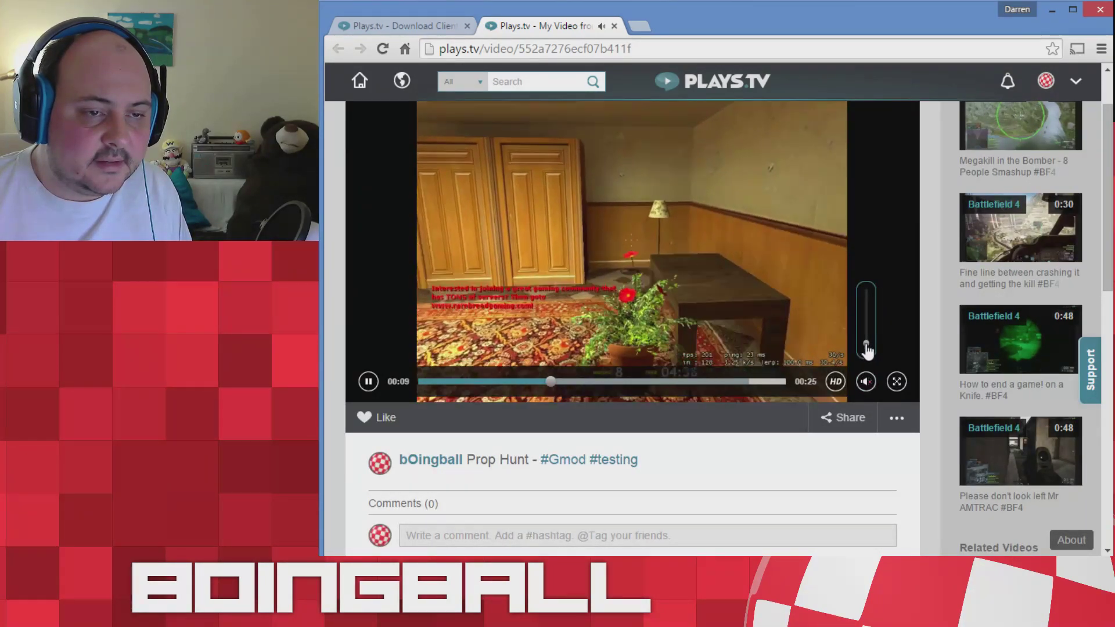
scroll(866, 350, down, 2)
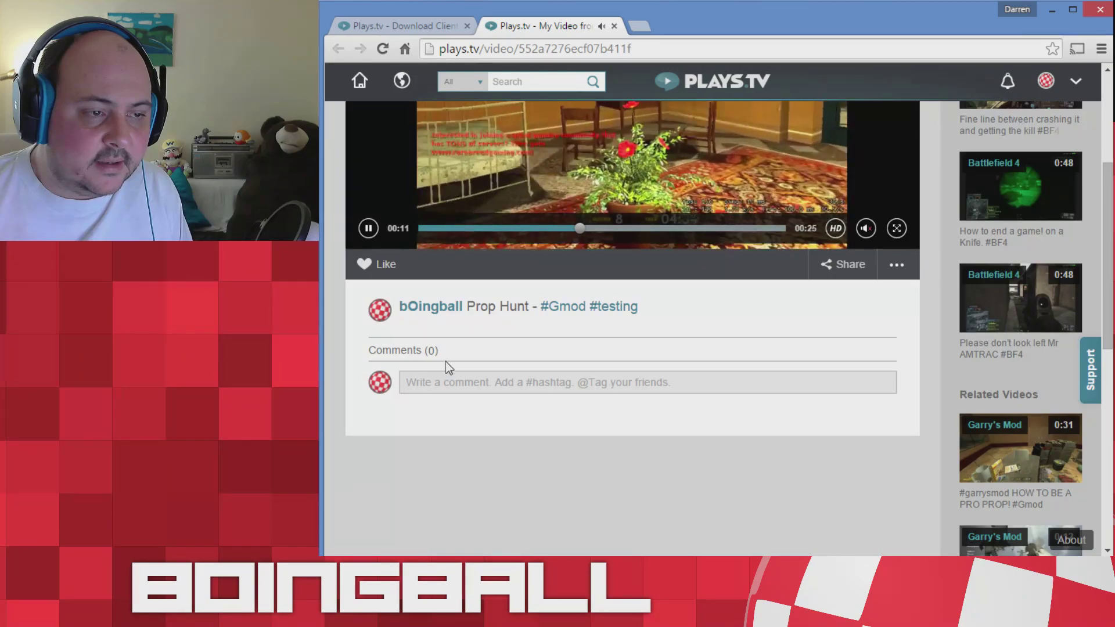
scroll(451, 393, up, 2)
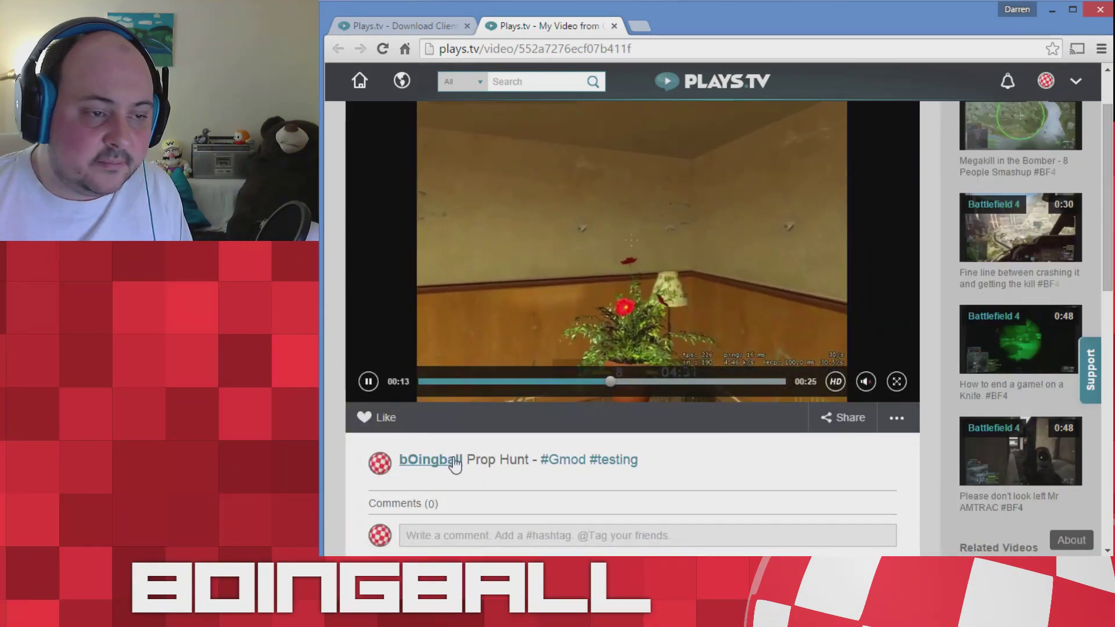
scroll(495, 465, up, 1)
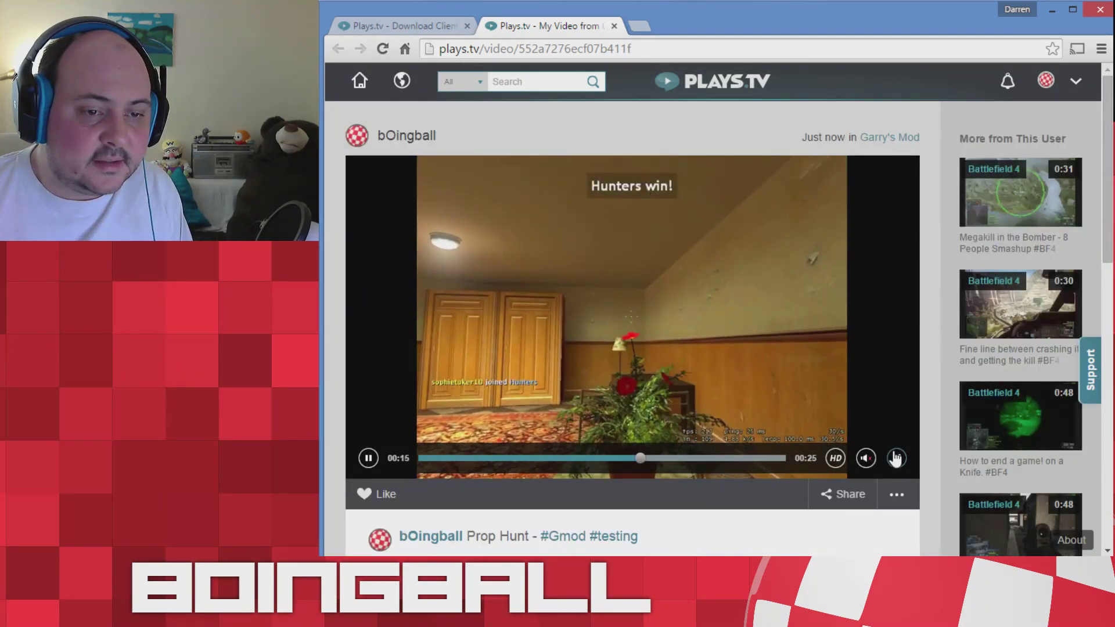
Step: Switch the Prop Hunt video to HD, pause it, and open bOingball's profile page
click(835, 458)
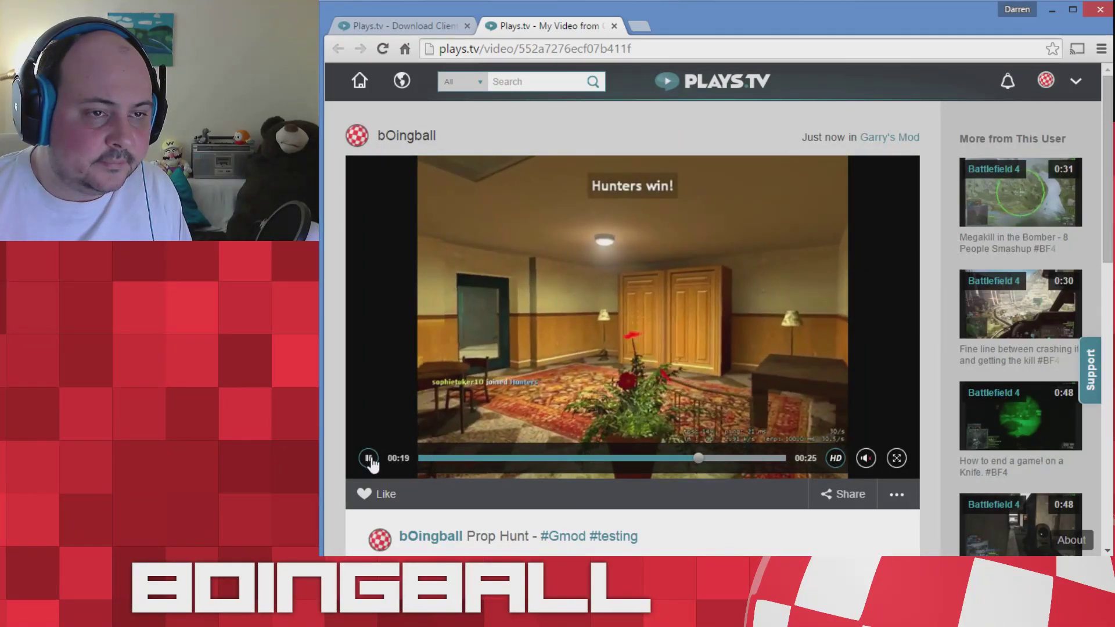
click(367, 458)
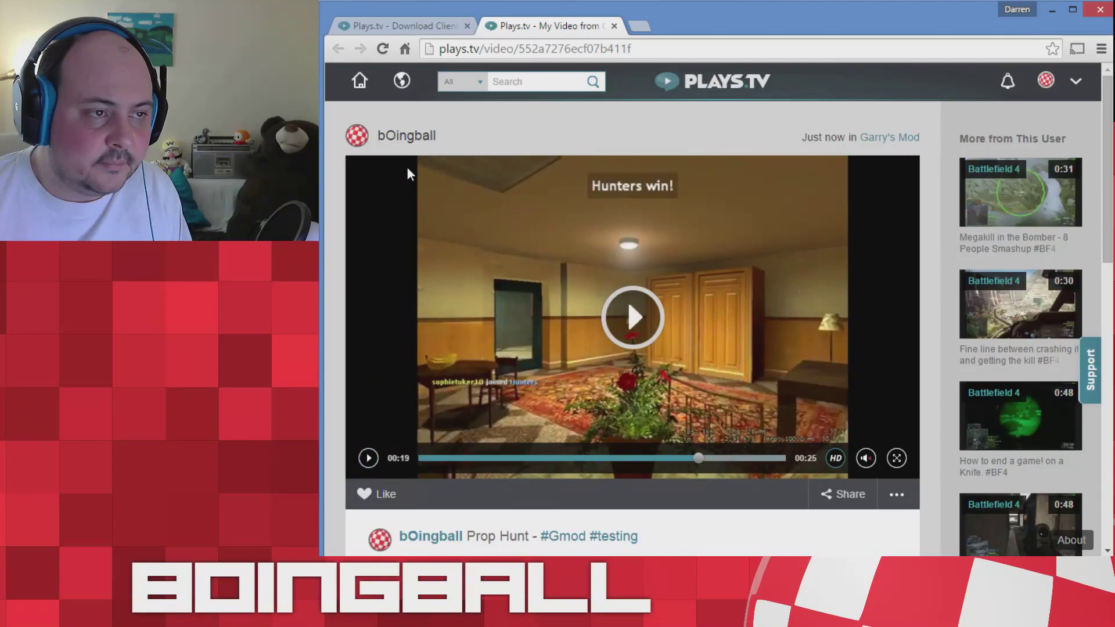
click(398, 138)
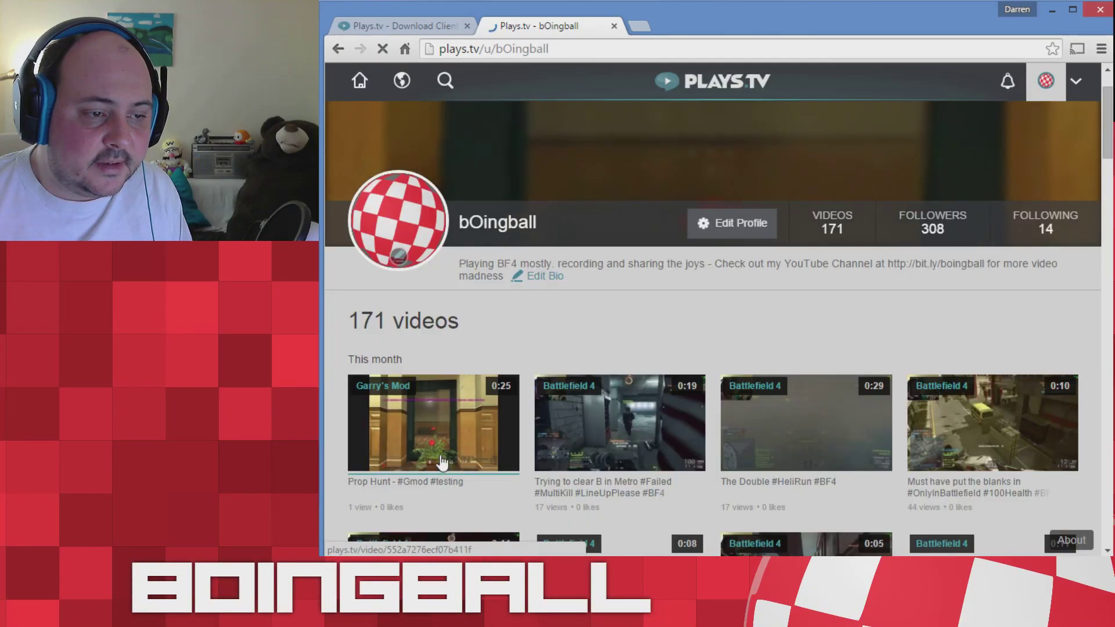
scroll(443, 460, down, 1)
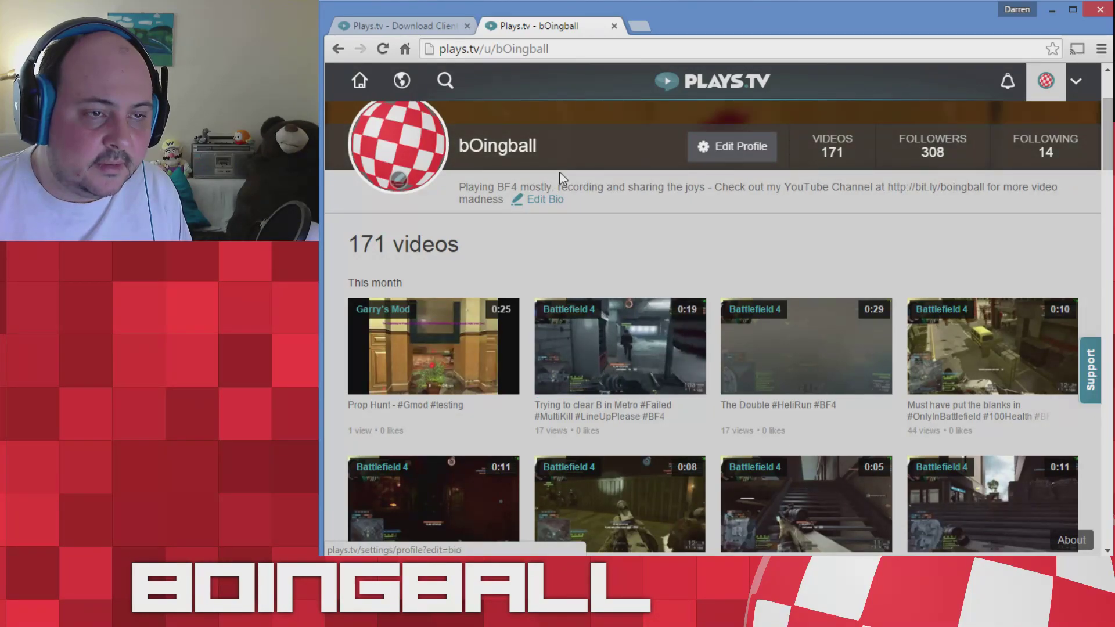
scroll(558, 180, up, 1)
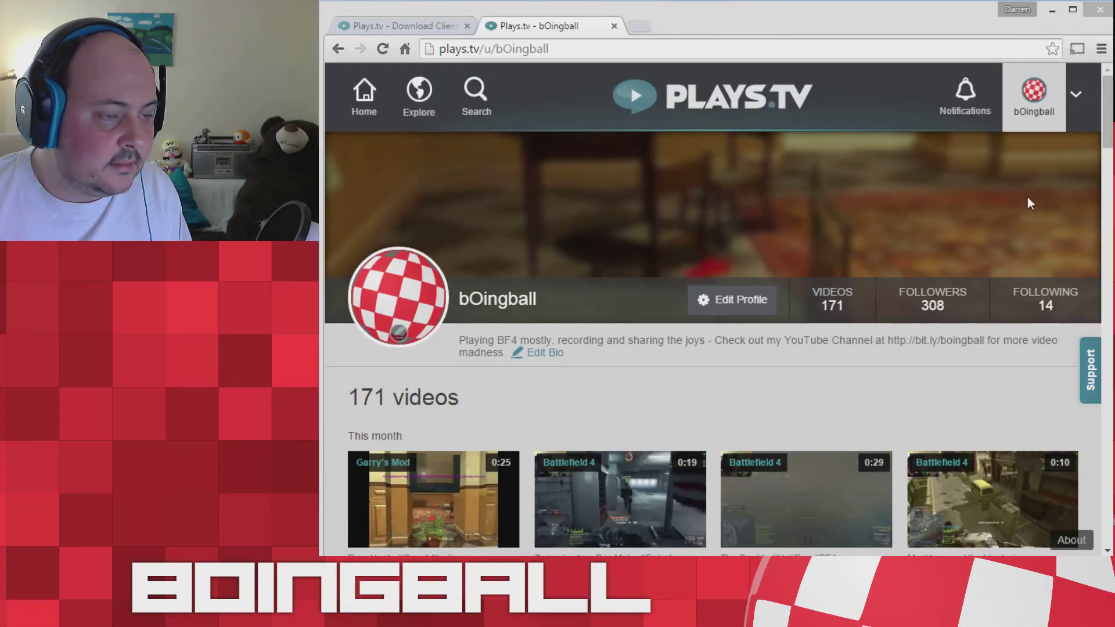
Step: Back in Plays.tv Client, bring up the right-click menu of the uploaded Prop Hunt clip
click(1051, 9)
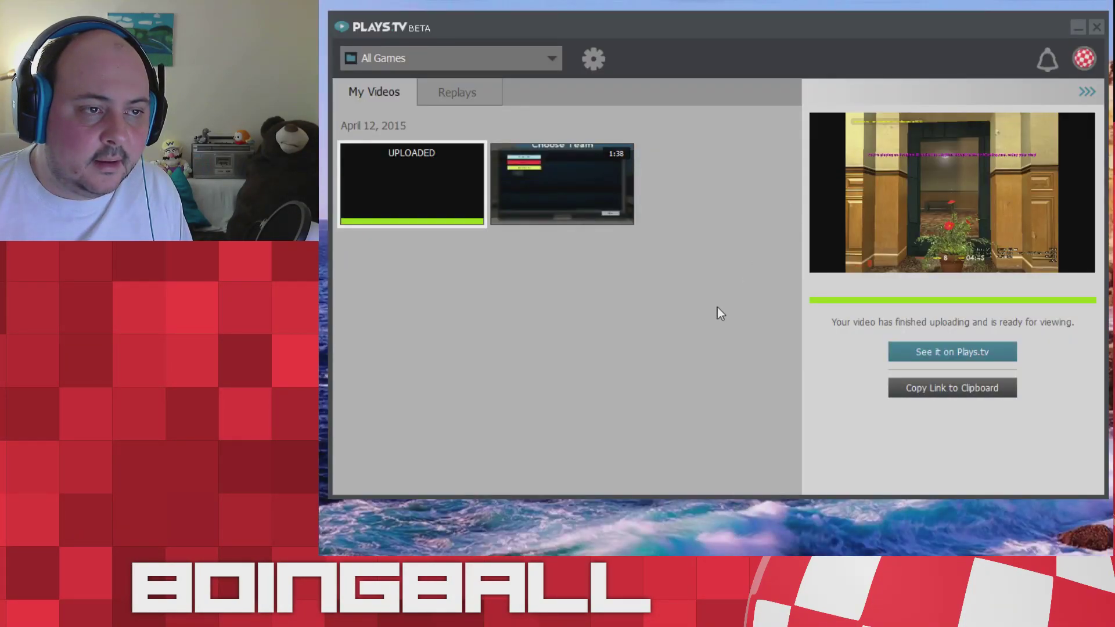
right_click(383, 185)
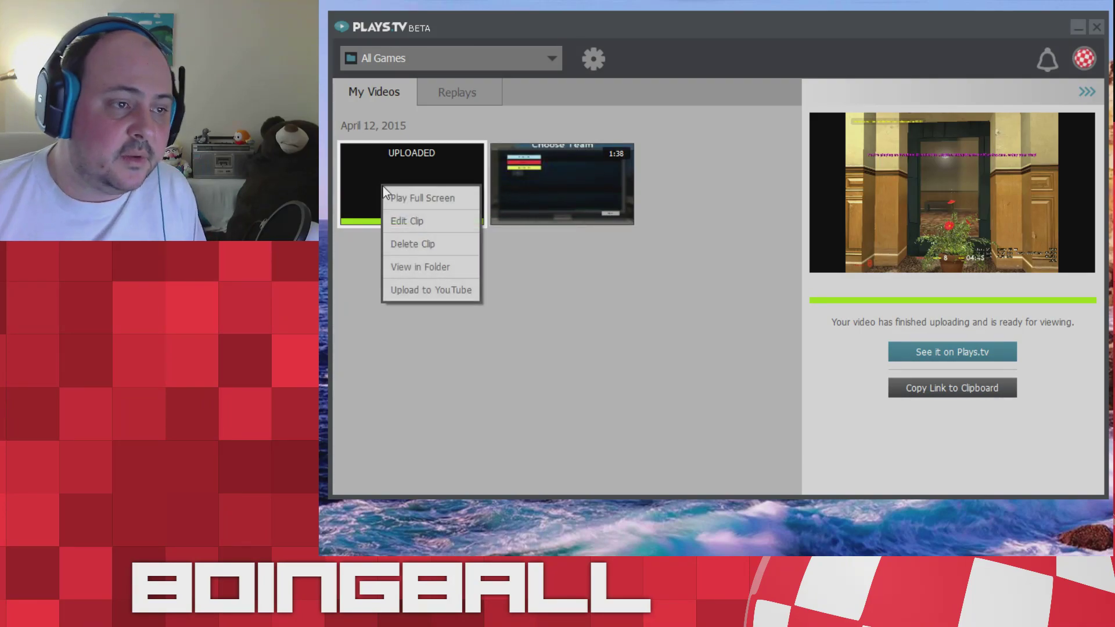
click(610, 301)
click(590, 194)
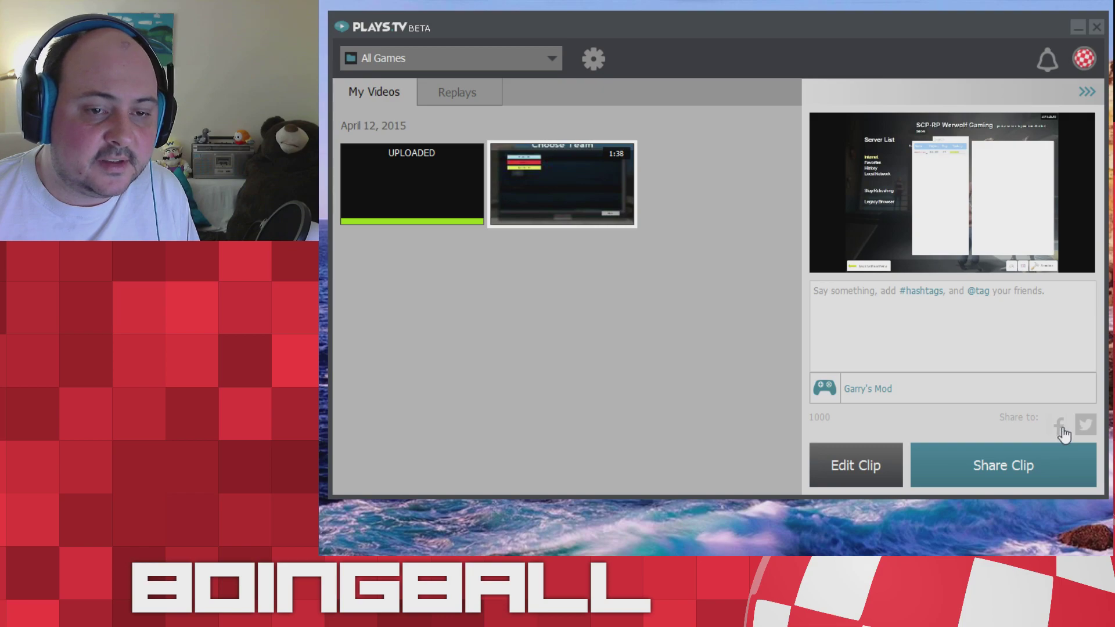
click(411, 185)
right_click(444, 198)
right_click(549, 183)
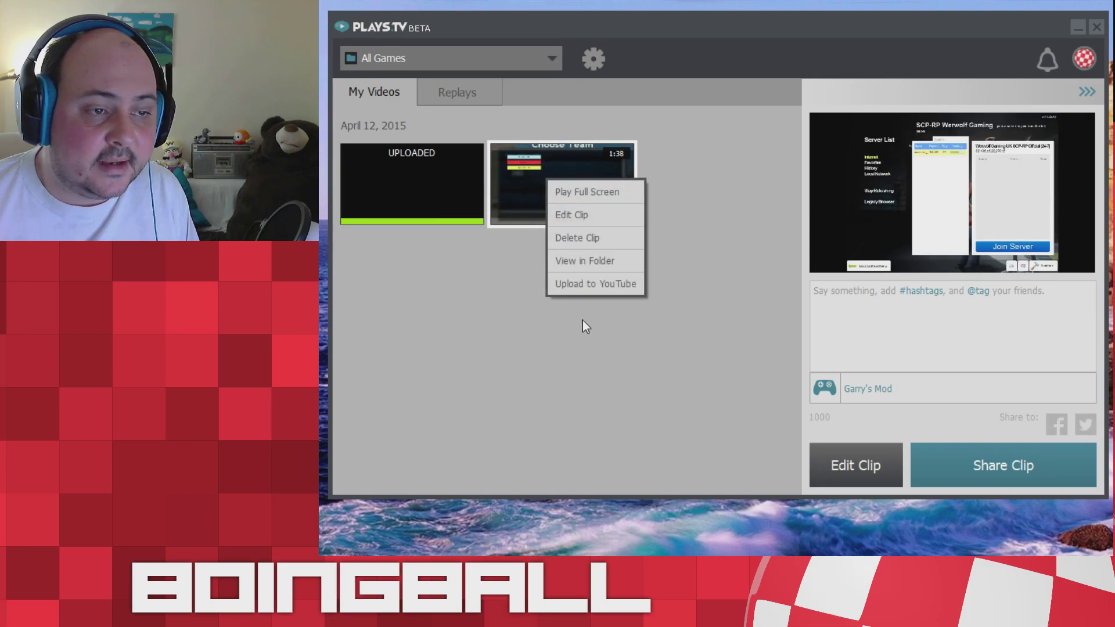
right_click(436, 192)
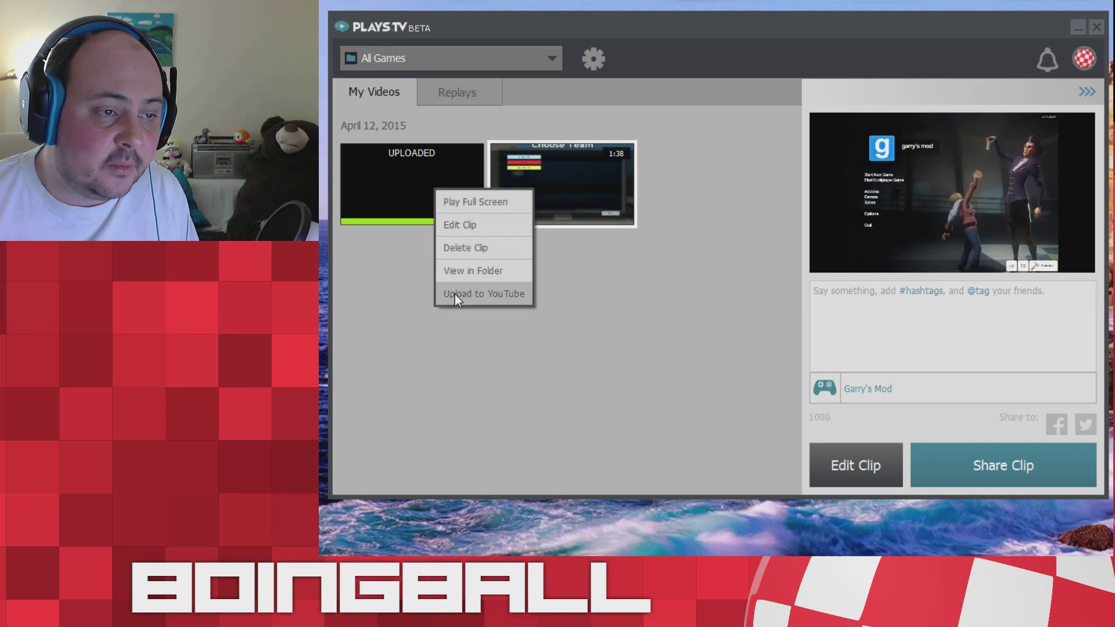
click(958, 252)
mouse_move(953, 193)
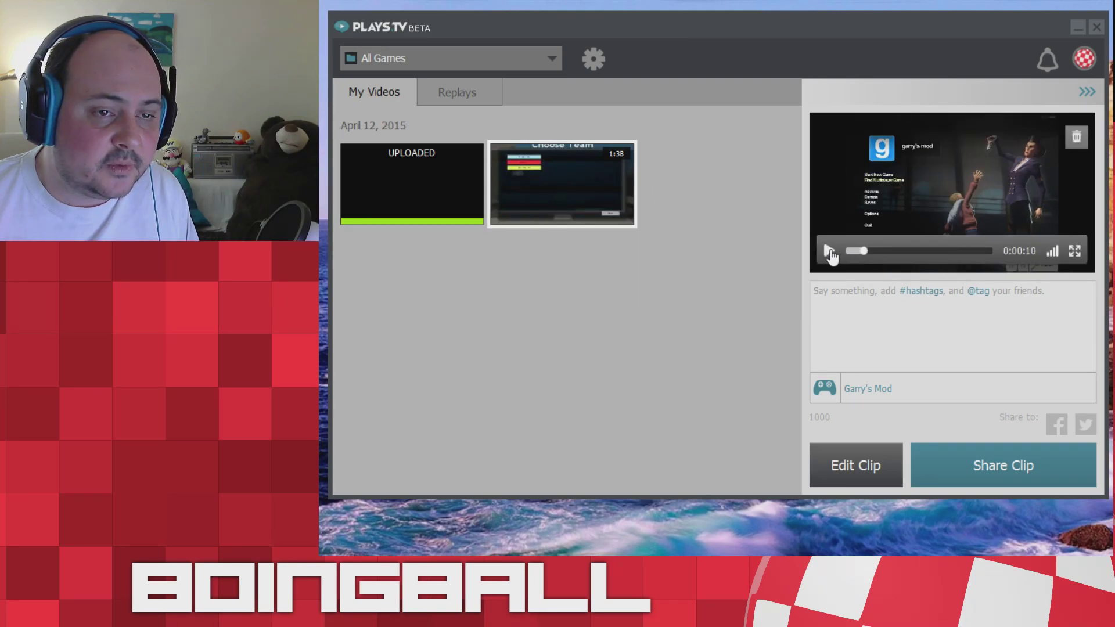
right_click(401, 193)
Step: Choose Upload to YouTube, centre the dialog, select the prefilled title, then close without uploading
click(430, 299)
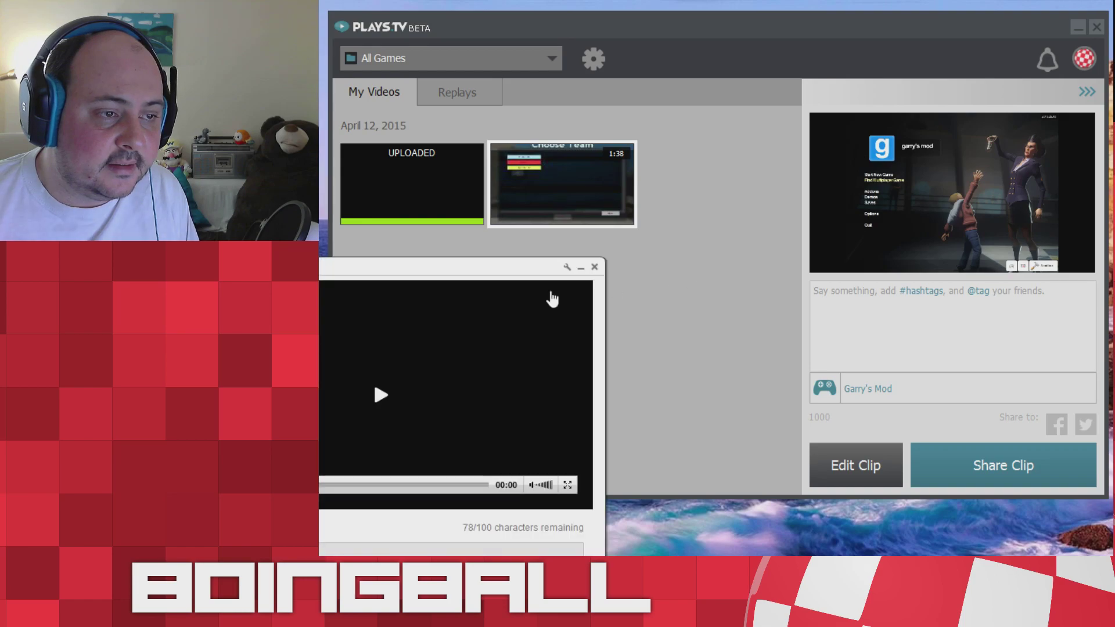
drag(491, 270, 747, 88)
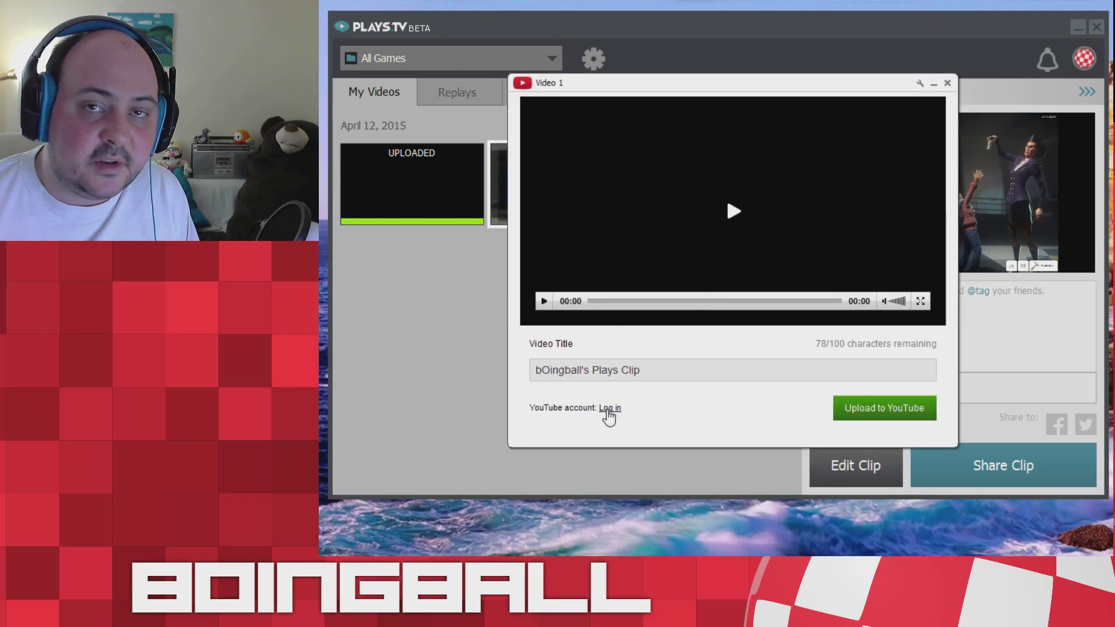
drag(690, 369, 536, 369)
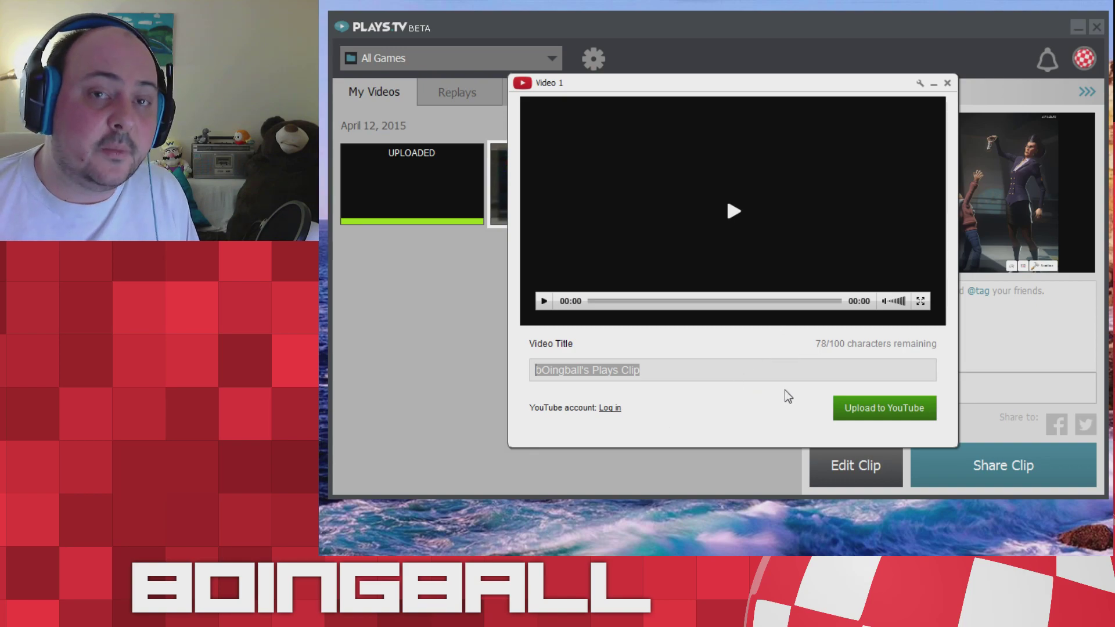
click(949, 84)
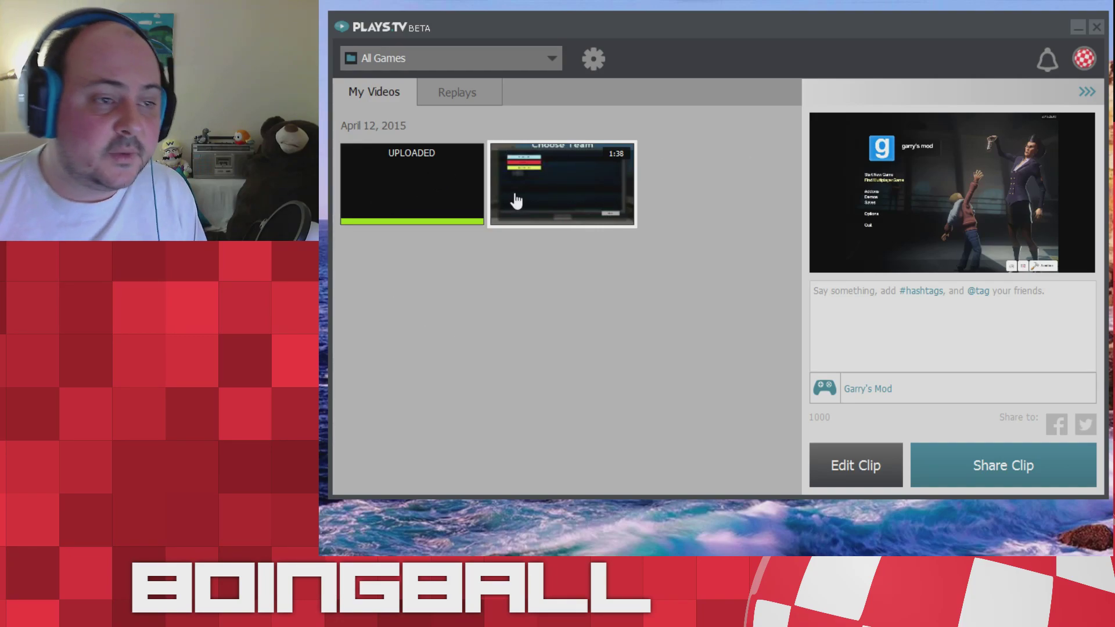
Step: Delete the uploaded Prop Hunt clip and confirm with Yes
right_click(442, 181)
click(705, 281)
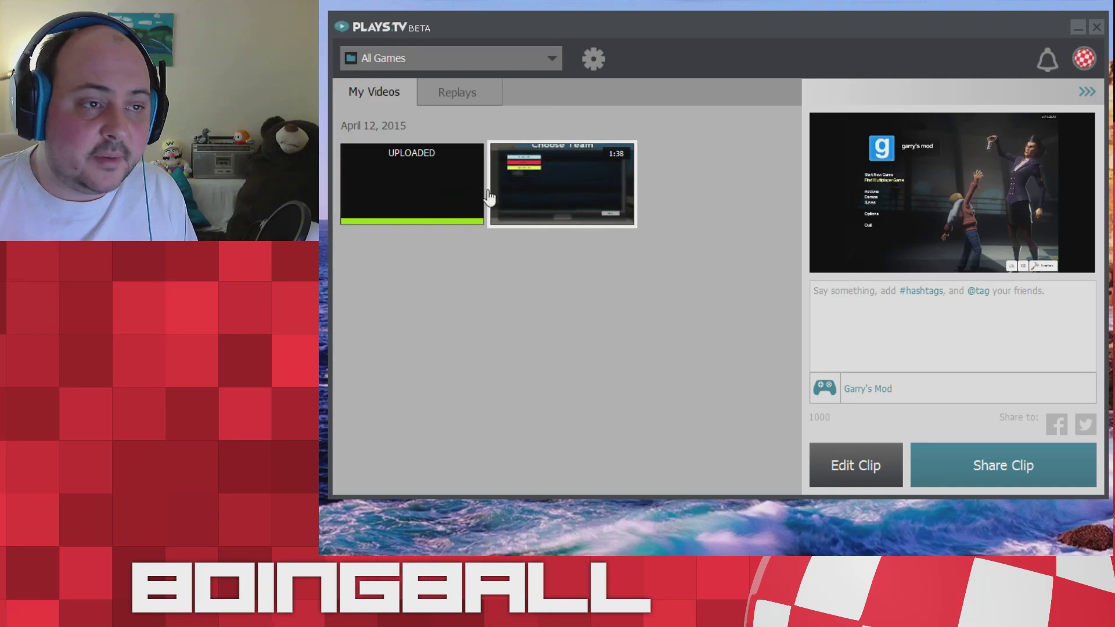
right_click(437, 171)
click(695, 298)
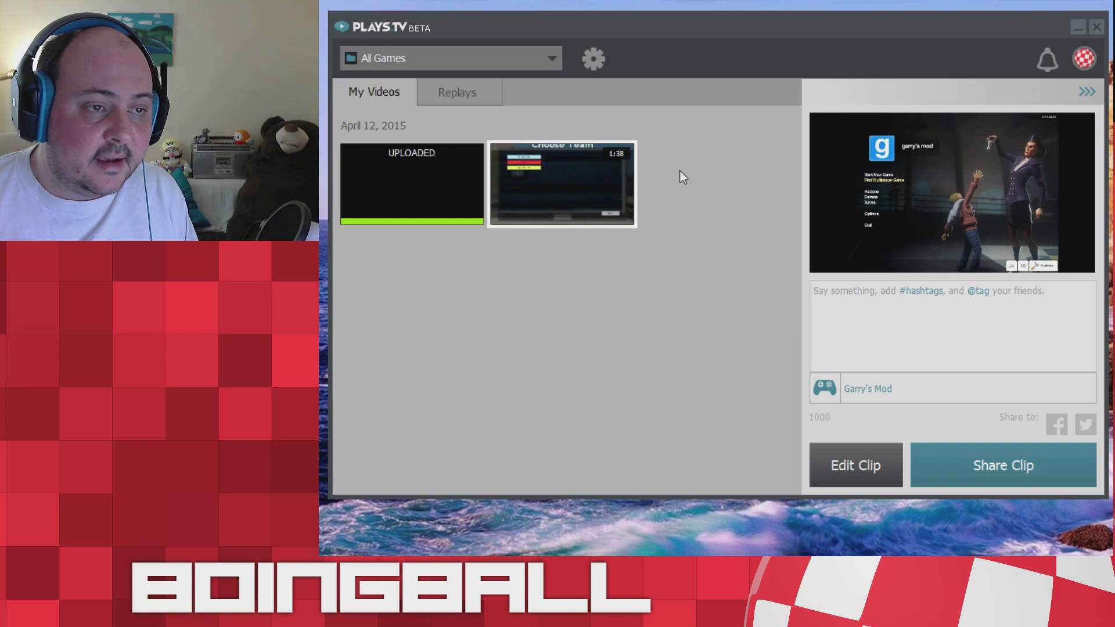
right_click(430, 162)
click(476, 222)
click(459, 444)
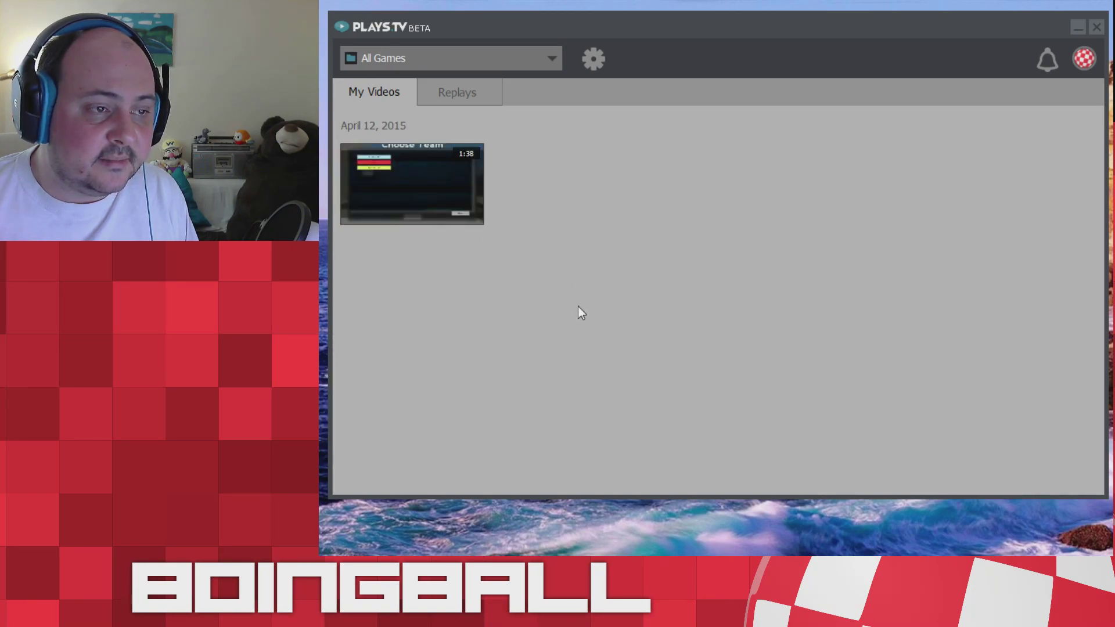
Step: Delete the remaining clip and confirm with Yes
right_click(428, 173)
click(478, 226)
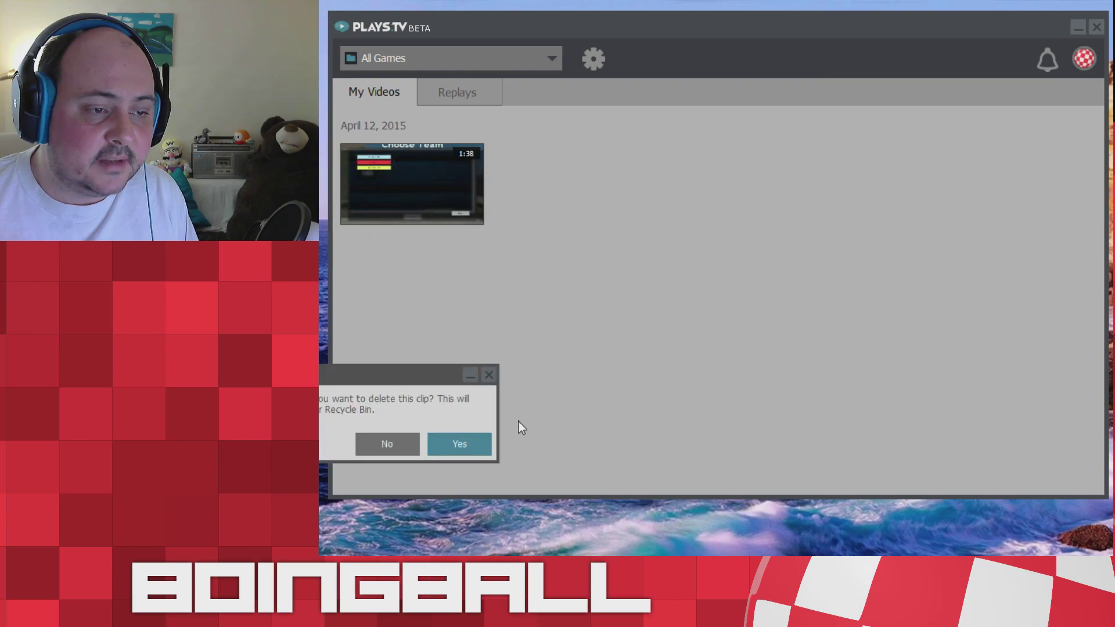
click(449, 448)
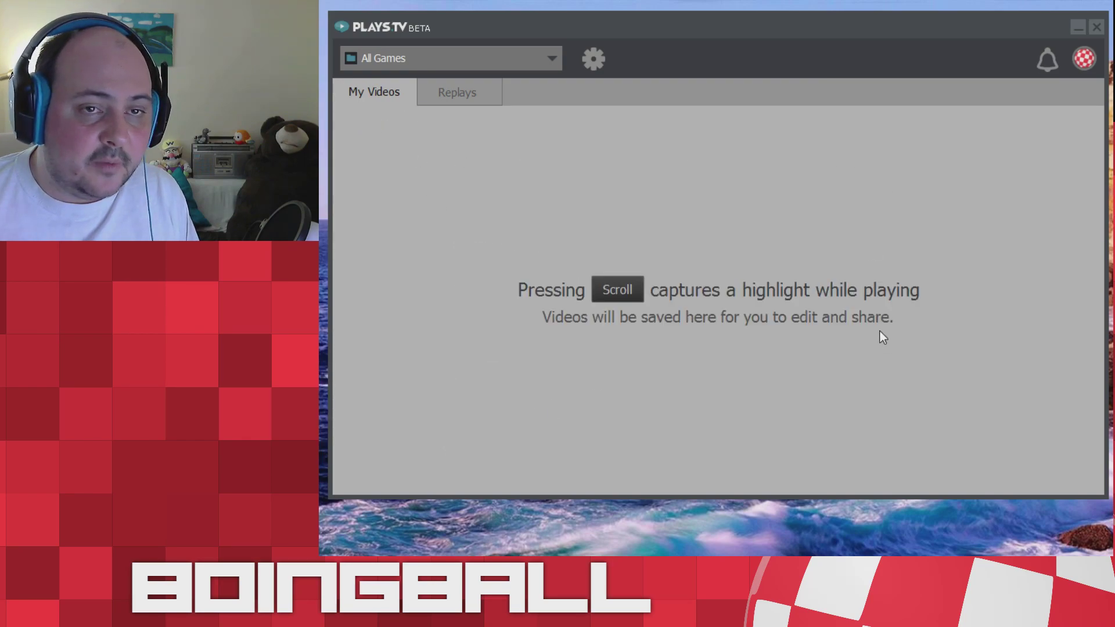